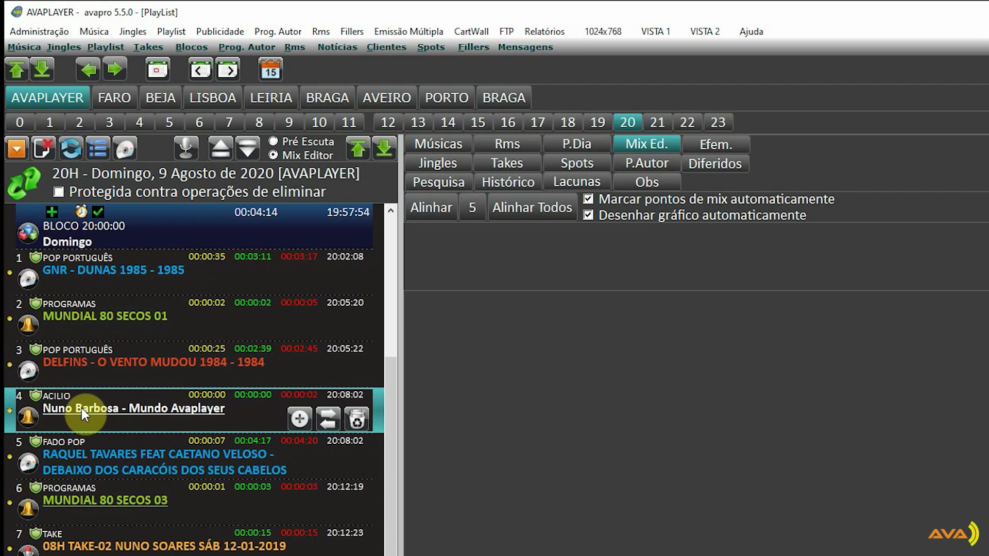
- Load the DELFINS song O VENTO MUDOU and the playlist items that follow it into the Mix Editor
{"action": "left_click", "coordinate": [86, 502]}
{"action": "left_click", "coordinate": [111, 400]}
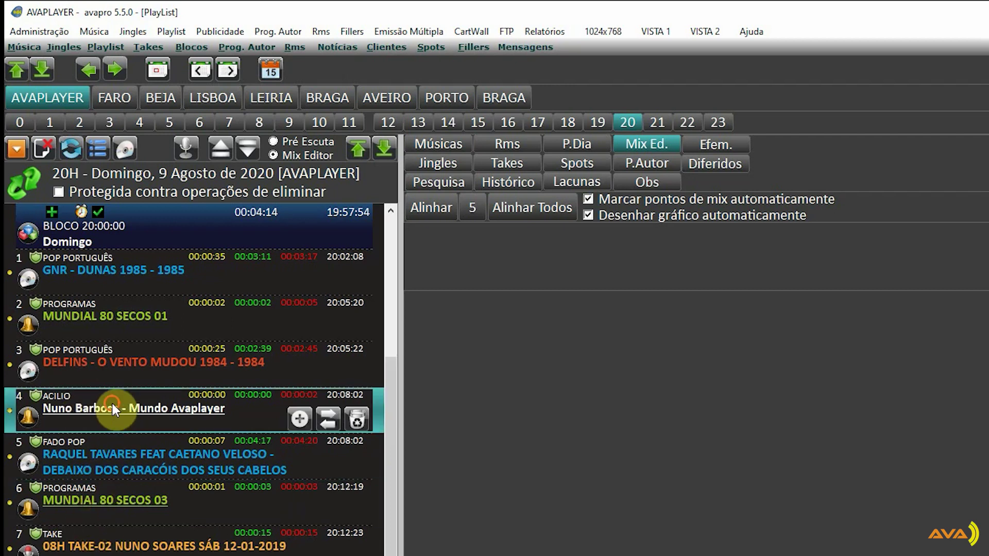
{"action": "left_click", "coordinate": [111, 498]}
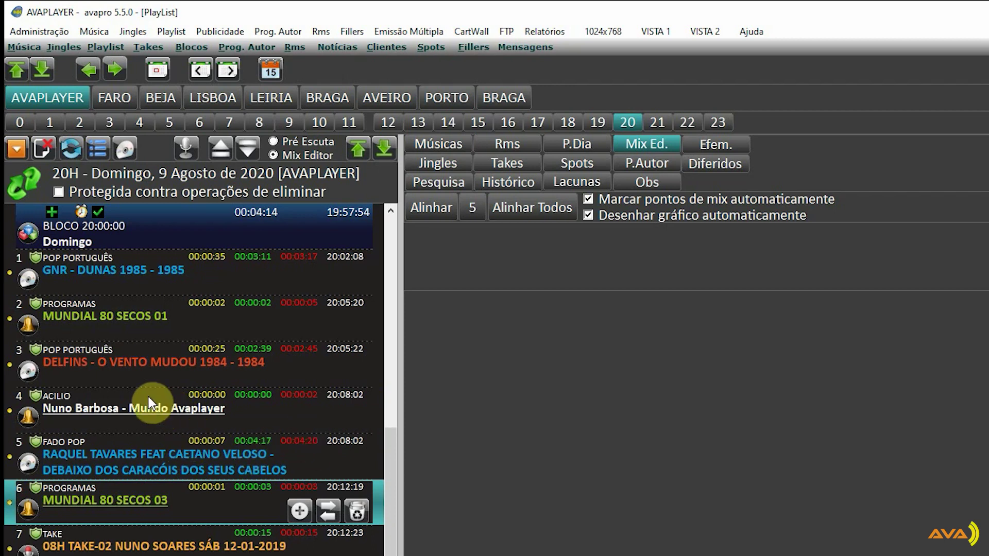
{"action": "double_click", "coordinate": [154, 367]}
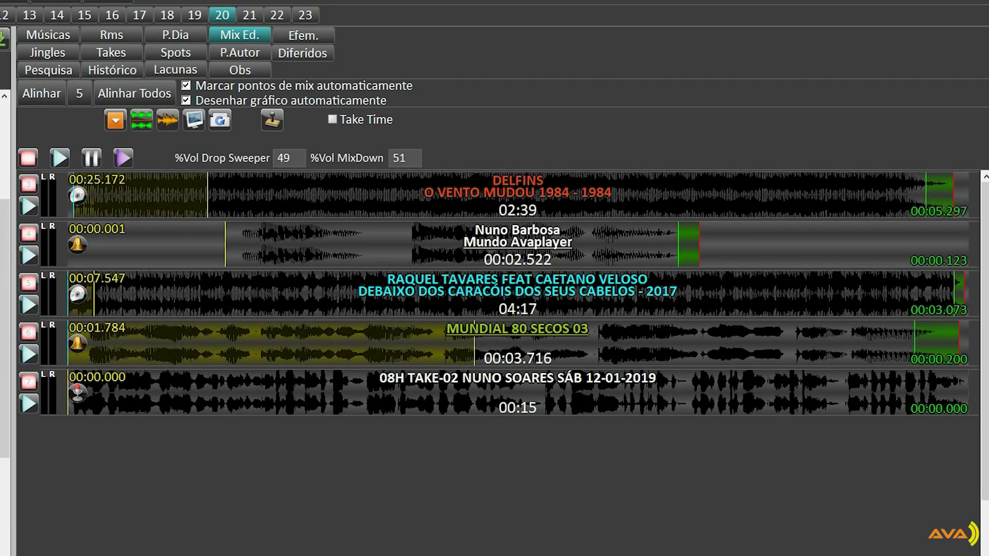
- Preview the transition from near the end of the DELFINS song through the Mundo Avaplayer jingle, and stop playback
{"action": "left_click", "coordinate": [513, 245]}
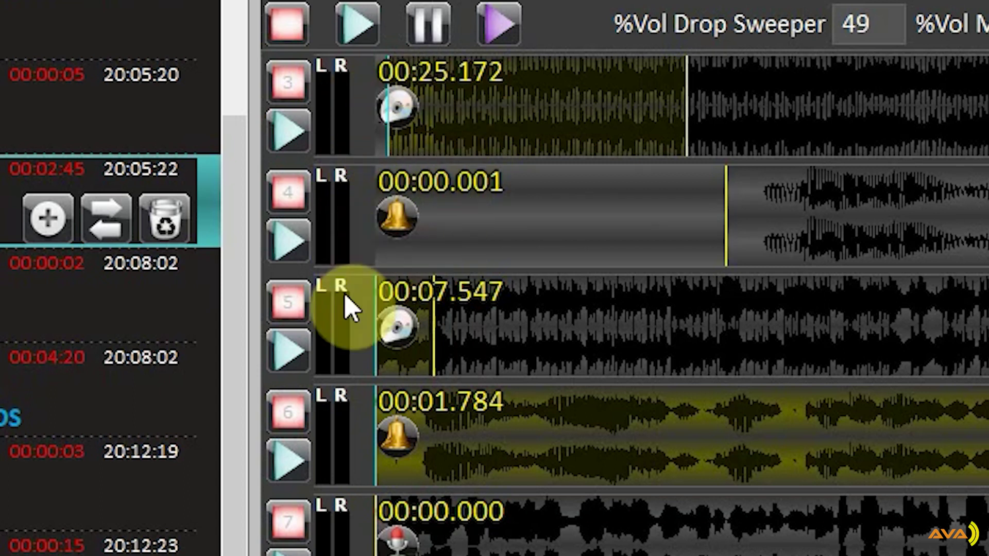
{"action": "left_click", "coordinate": [584, 222]}
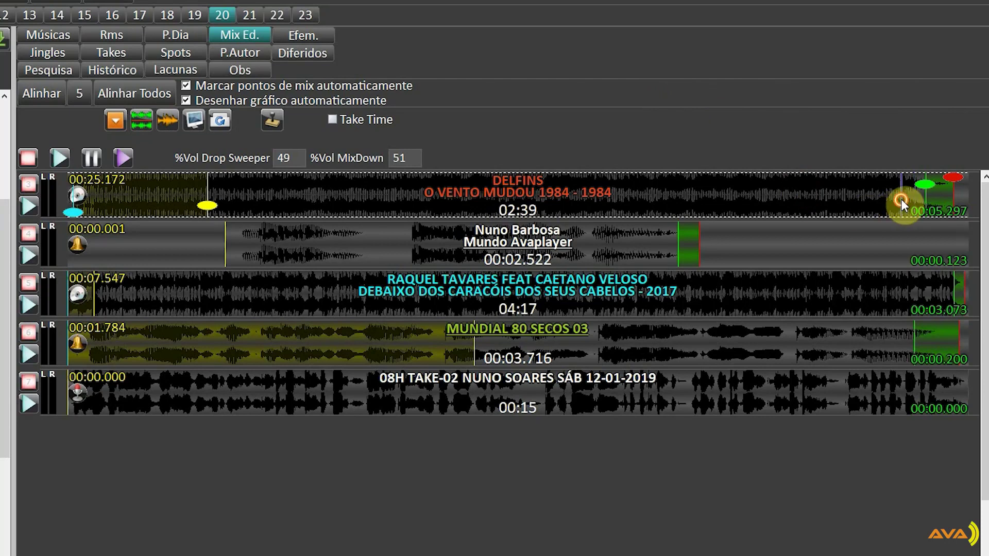
{"action": "left_click", "coordinate": [901, 199]}
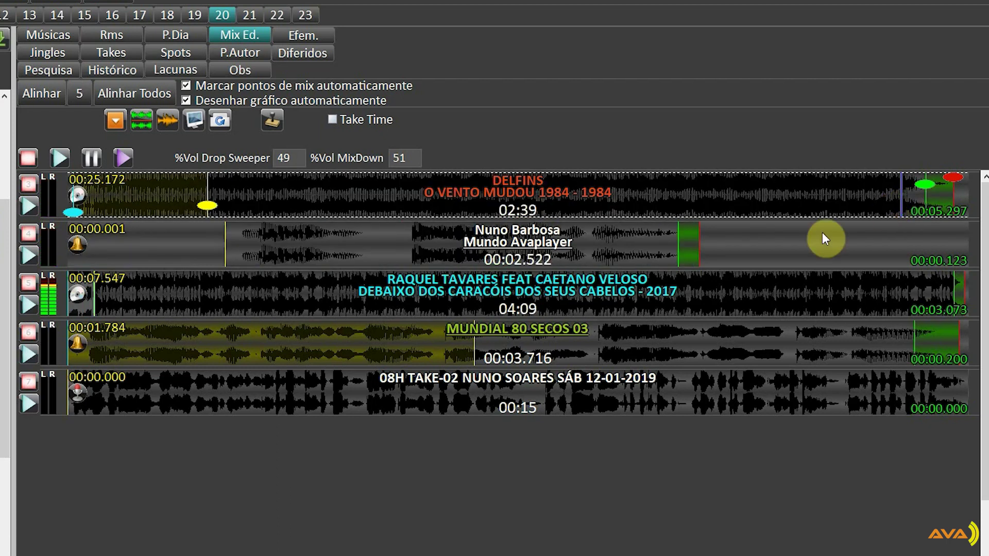
{"action": "left_click", "coordinate": [24, 235]}
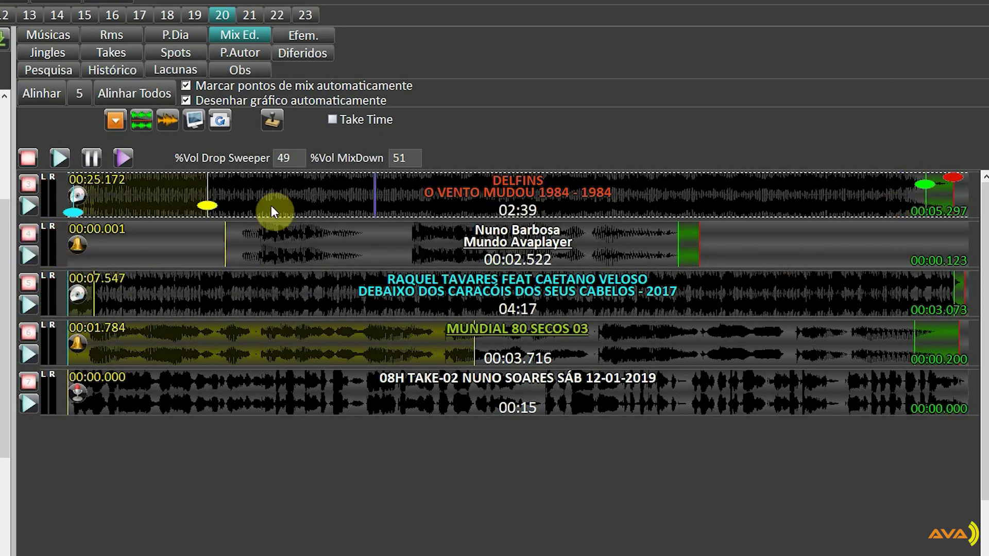
- Set the Drop Sweeper volume of the RAQUEL TAVARES song to 5% and preview the mix from near the end of DELFINS
{"action": "left_click", "coordinate": [194, 291]}
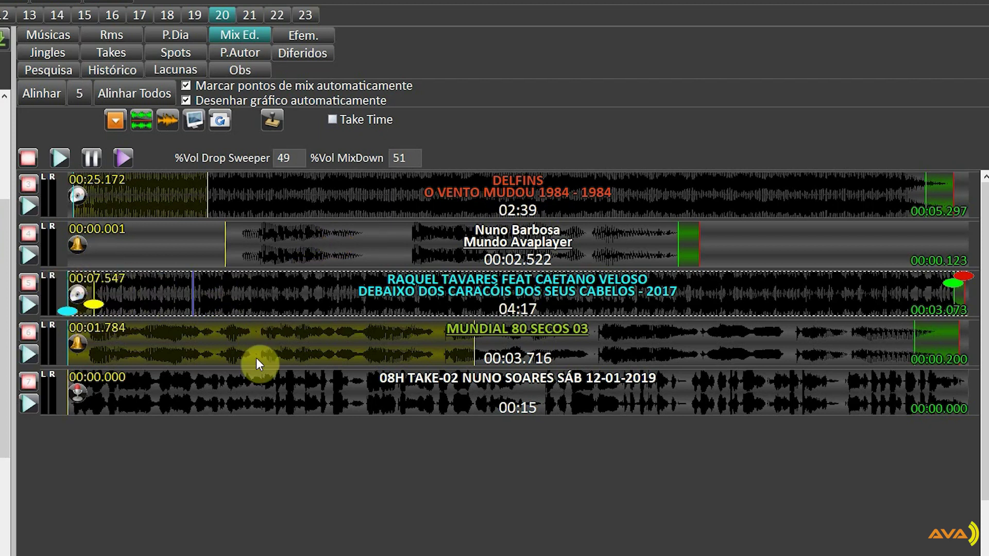
{"action": "left_click", "coordinate": [292, 303]}
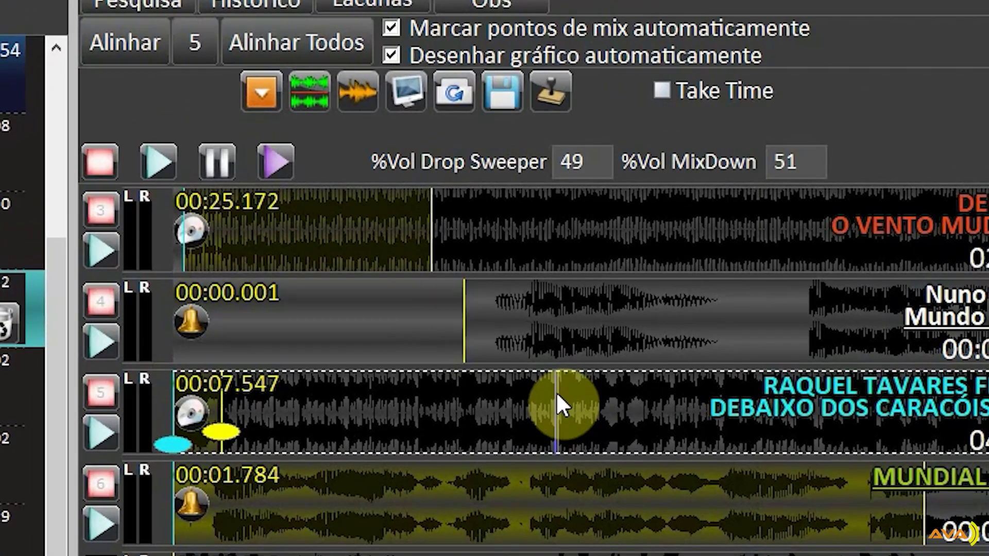
{"action": "double_click", "coordinate": [588, 164]}
{"action": "type", "text": "5"}
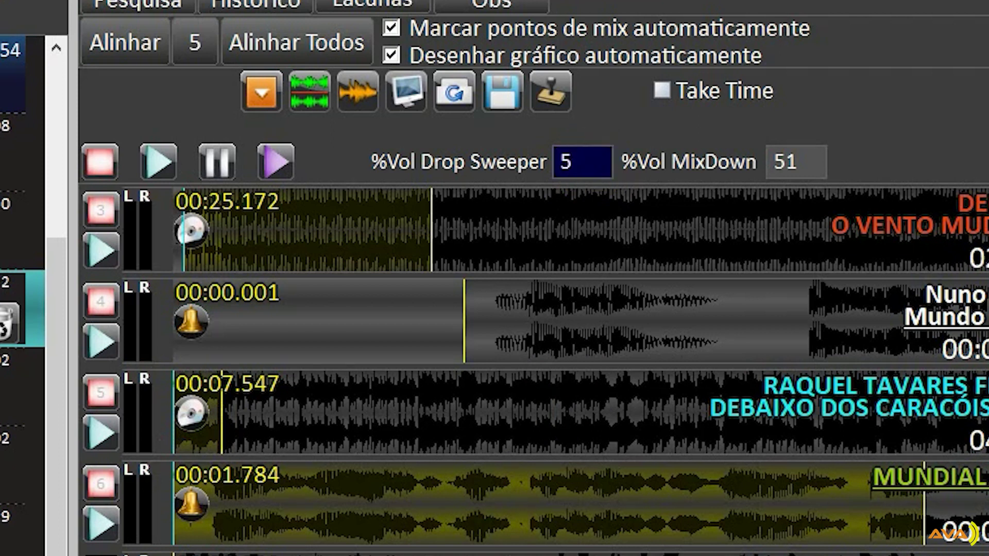
{"action": "left_click", "coordinate": [604, 408]}
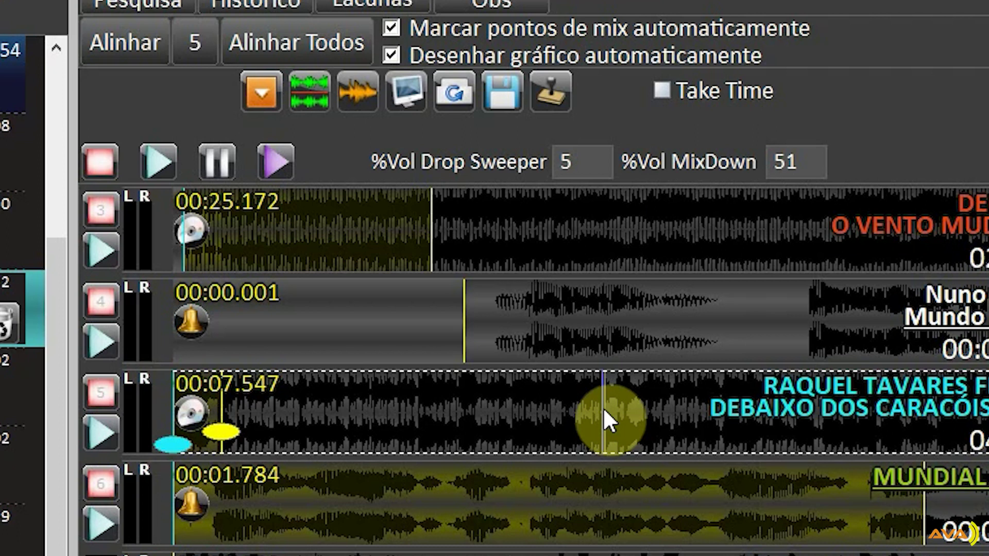
{"action": "key", "text": "Up"}
{"action": "key", "text": "Up"}
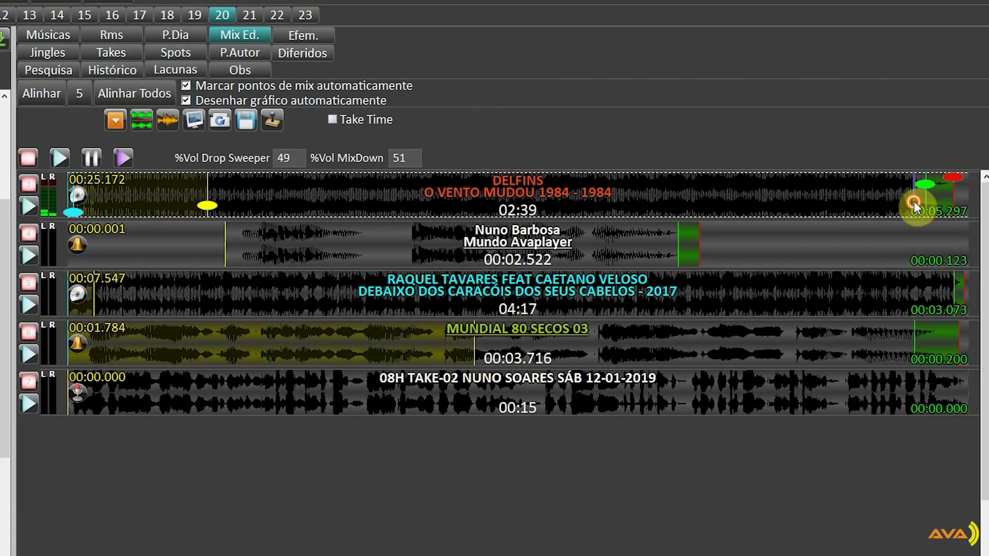
{"action": "left_click", "coordinate": [915, 205]}
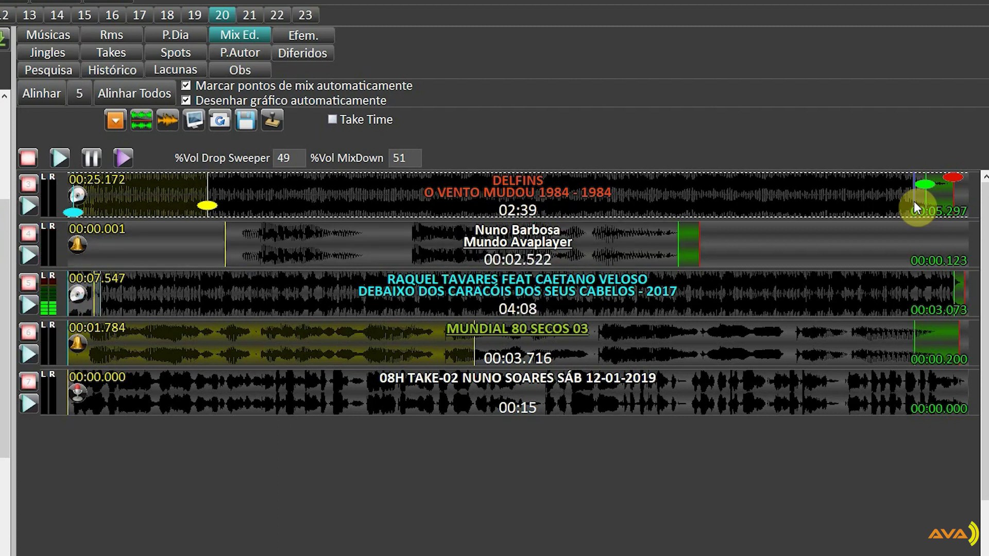
{"action": "left_click", "coordinate": [29, 283]}
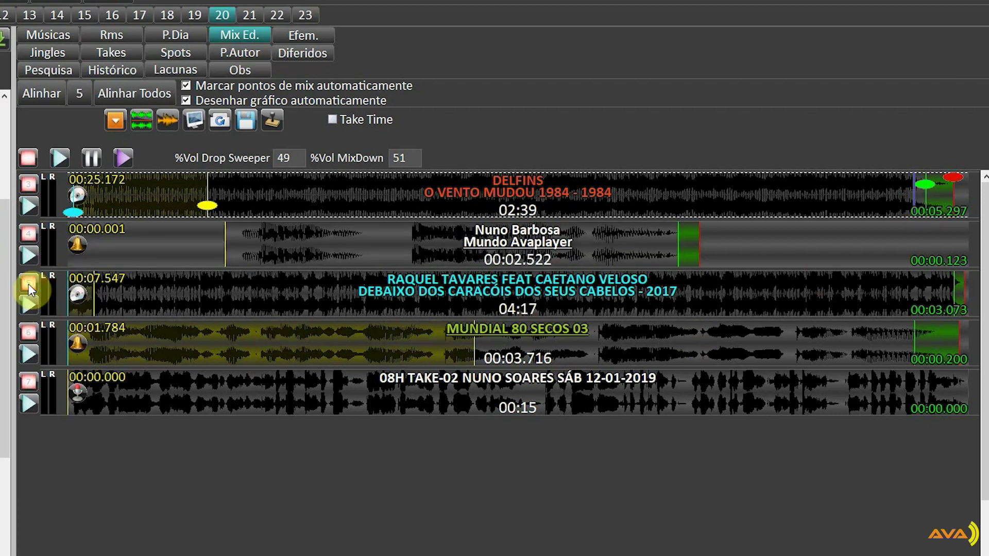
- Set the Drop Sweeper volume of the RAQUEL TAVARES song to 100% and preview the mix from near the end of DELFINS
{"action": "left_click", "coordinate": [298, 283]}
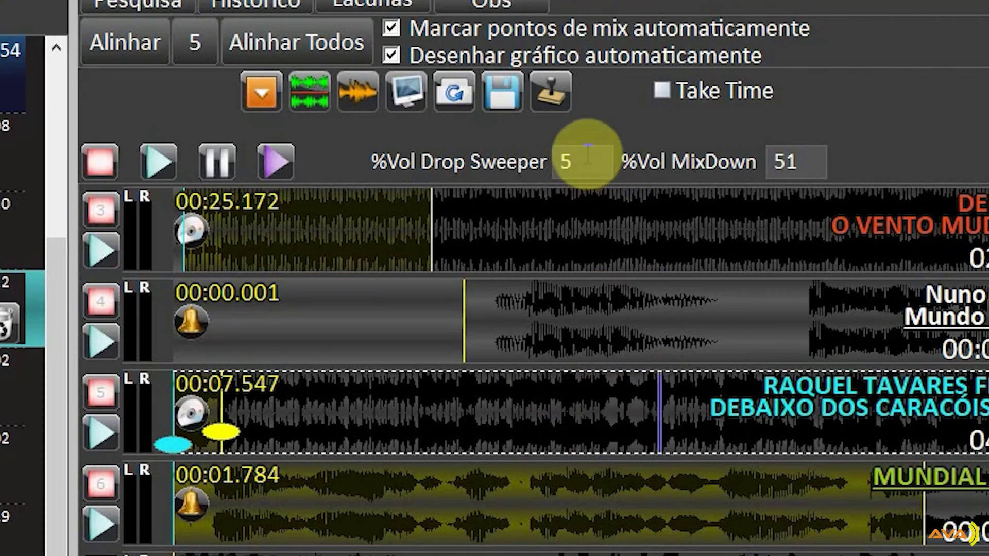
{"action": "double_click", "coordinate": [566, 161]}
{"action": "key", "text": "BackSpace"}
{"action": "type", "text": "100"}
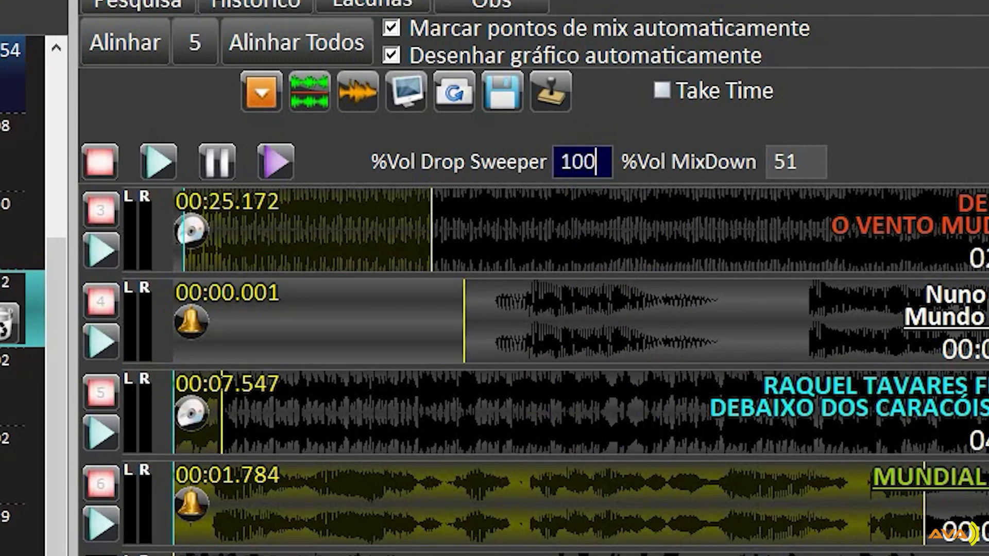
{"action": "left_click", "coordinate": [640, 404]}
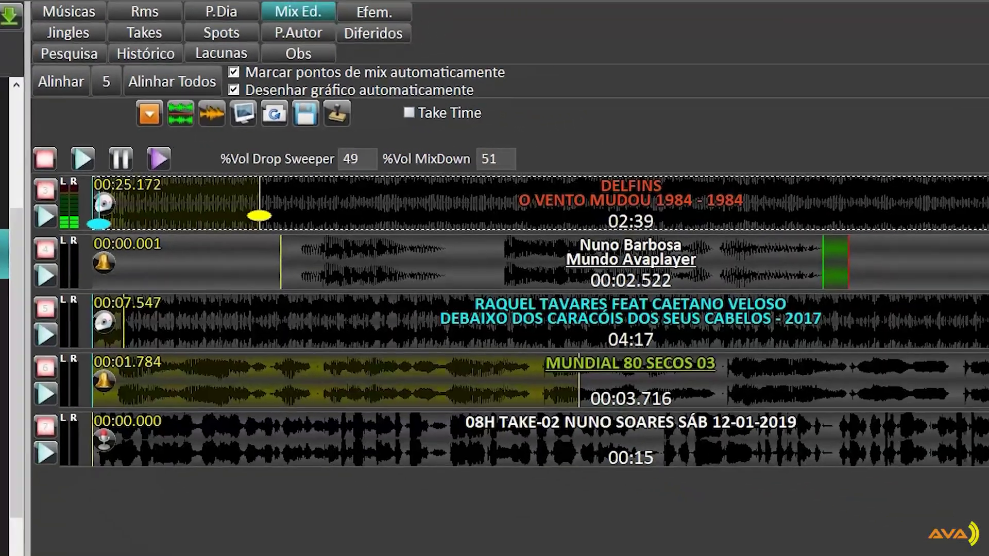
{"action": "left_click", "coordinate": [894, 193]}
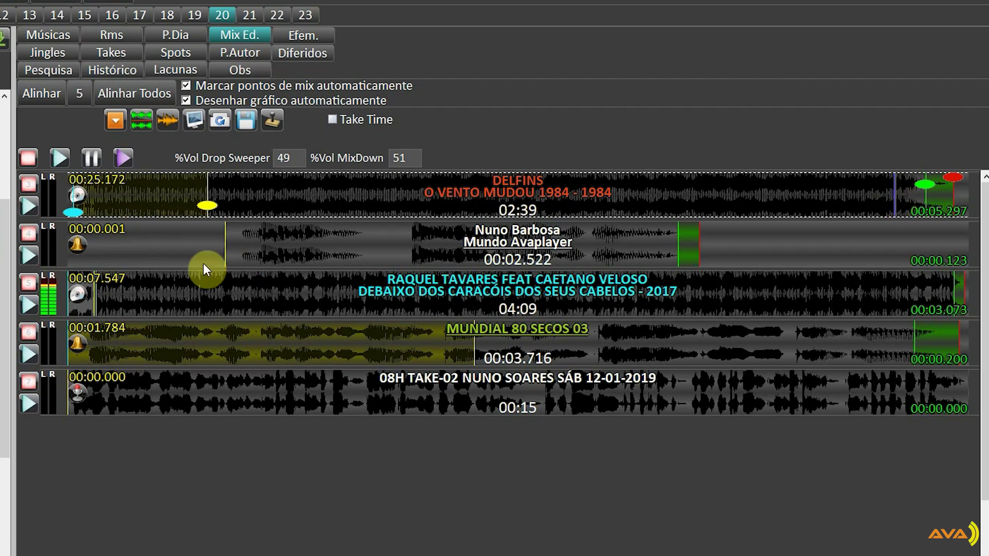
{"action": "left_click", "coordinate": [29, 284]}
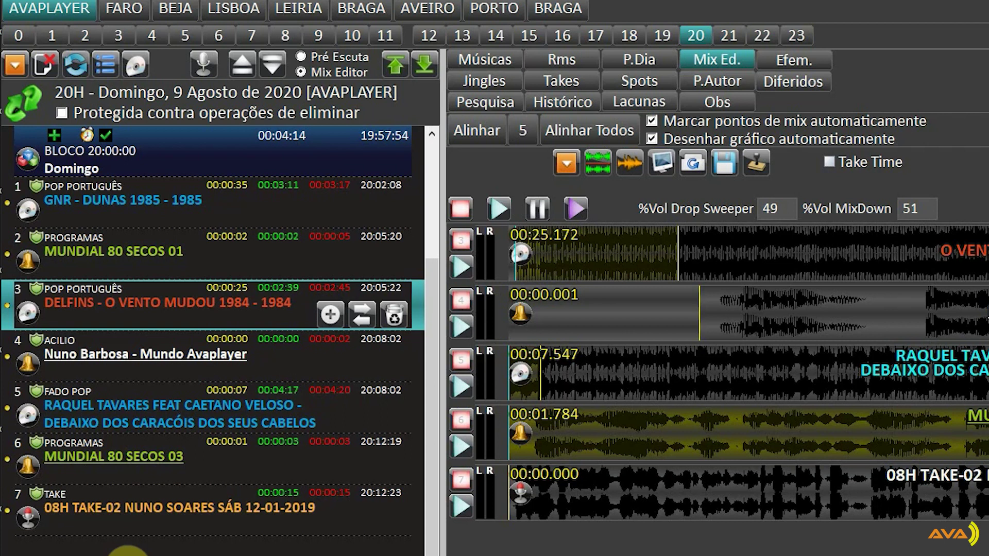
- Move the 08H TAKE-02 take directly after the DELFINS song and reload the Mix Editor from that song, answering the save prompt
{"action": "left_click", "coordinate": [131, 511]}
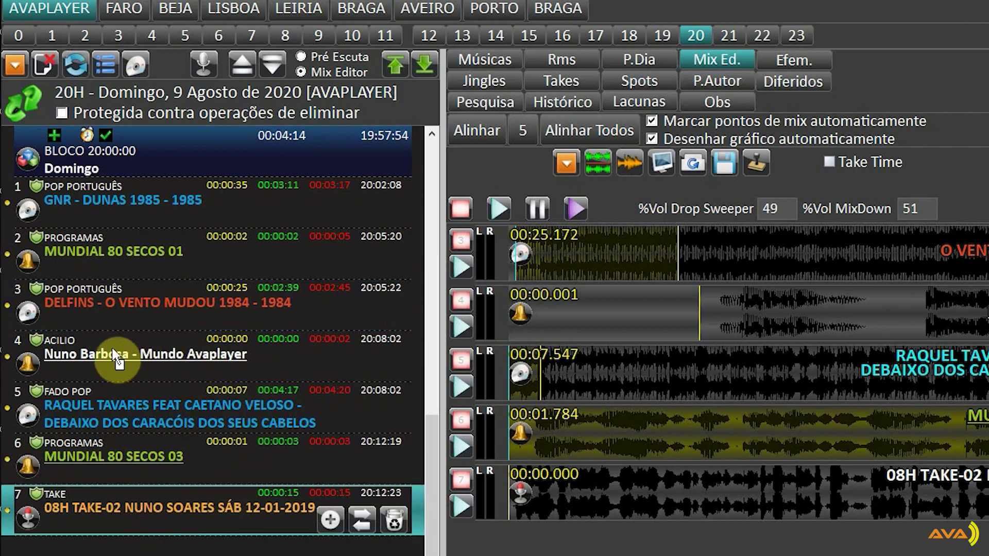
{"action": "left_click_drag", "start_coordinate": [113, 350], "coordinate": [111, 347]}
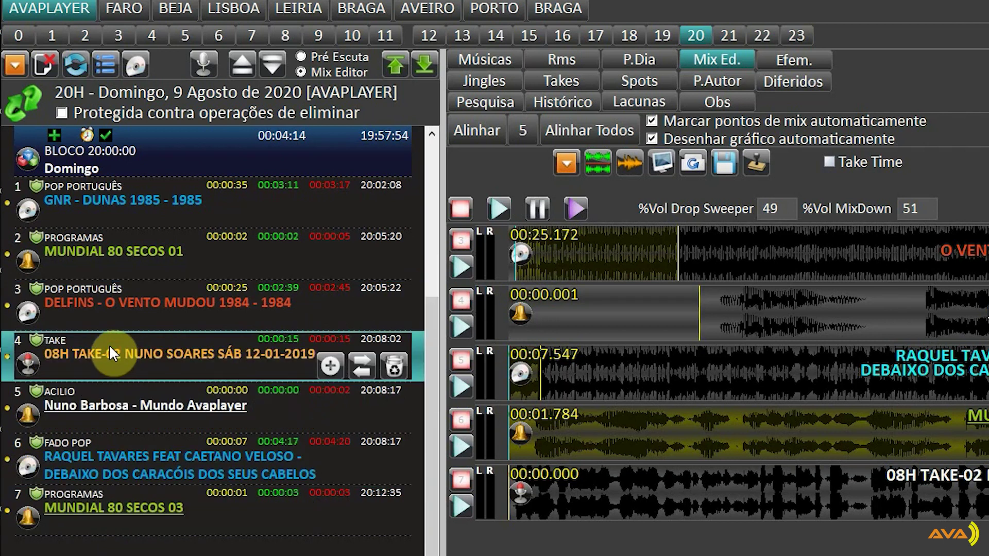
{"action": "left_click", "coordinate": [198, 302]}
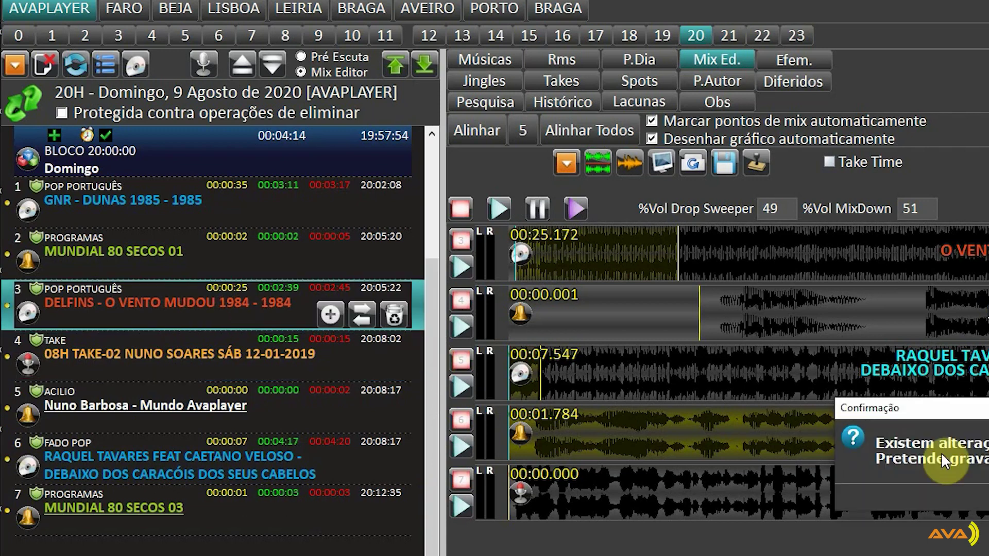
{"action": "left_click", "coordinate": [982, 489]}
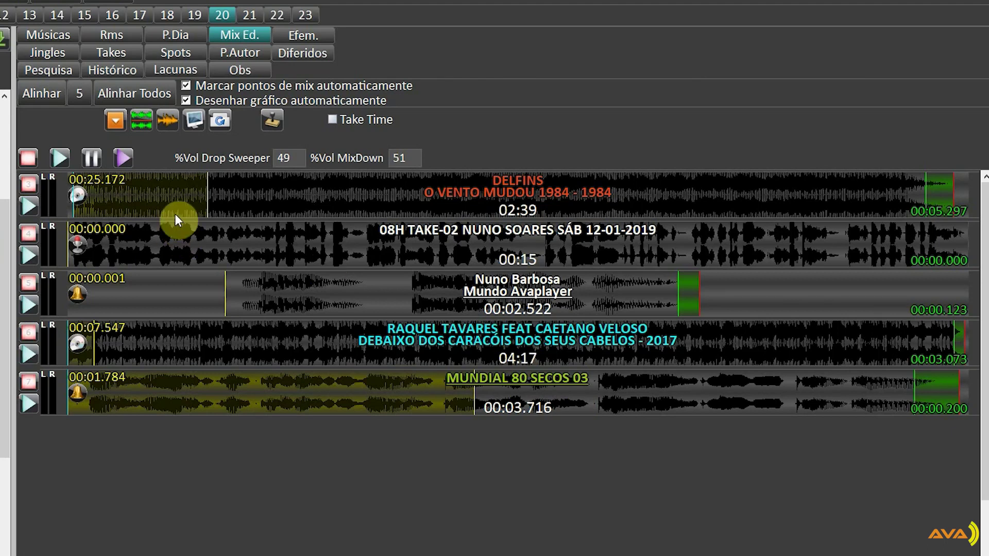
- Compare the mix options of the take, jingle and song tracks, and preview the transition from near the end of DELFINS
{"action": "left_click", "coordinate": [268, 251]}
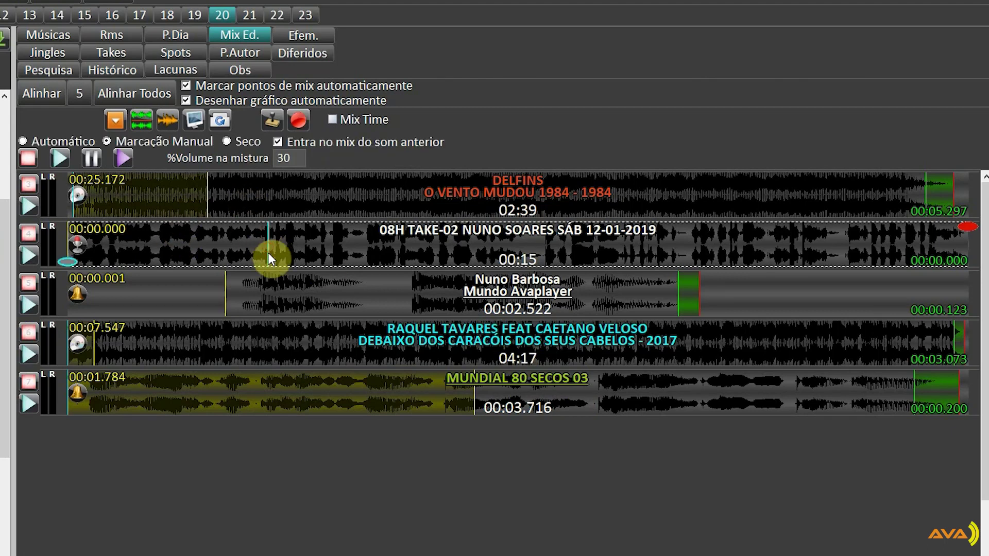
{"action": "left_click", "coordinate": [296, 306]}
{"action": "left_click", "coordinate": [238, 351]}
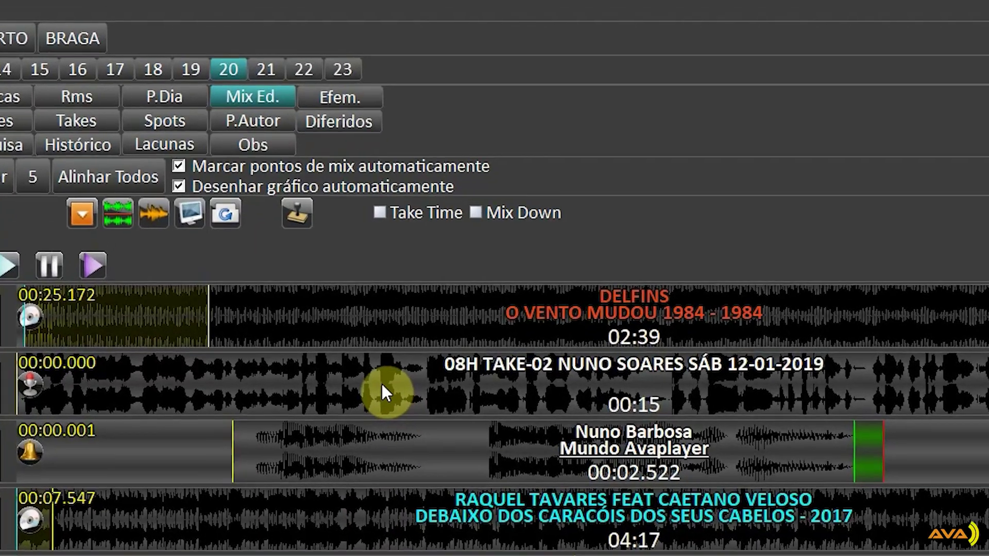
{"action": "left_click", "coordinate": [364, 331]}
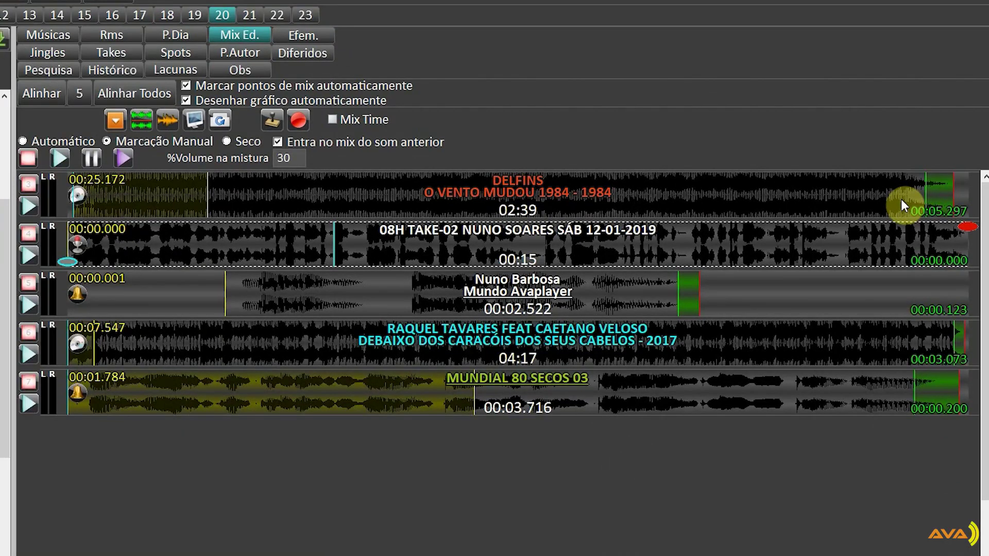
{"action": "left_click", "coordinate": [900, 199]}
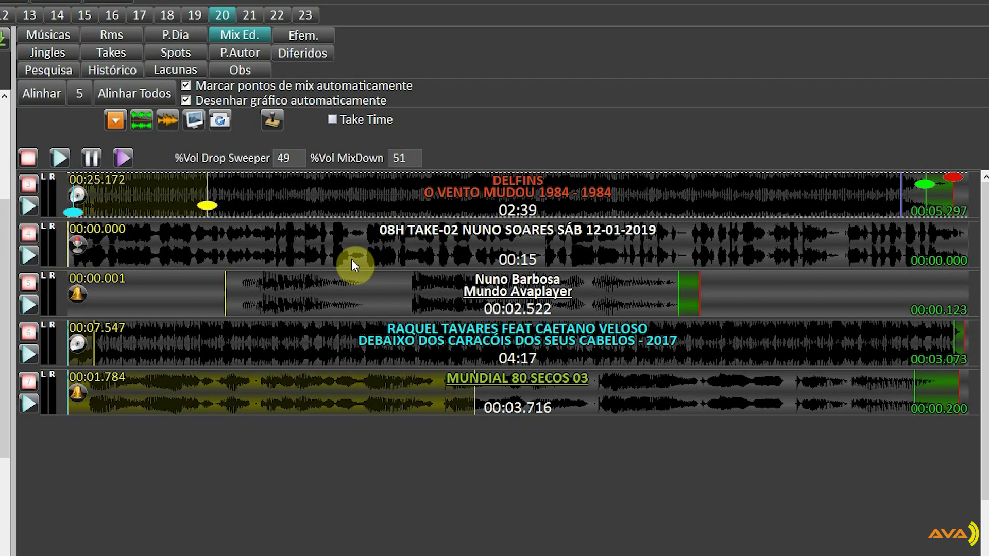
- Set the 08H TAKE-02 take to Automático with Entra no mix do som anterior off, and preview the transition from DELFINS
{"action": "left_click", "coordinate": [443, 242]}
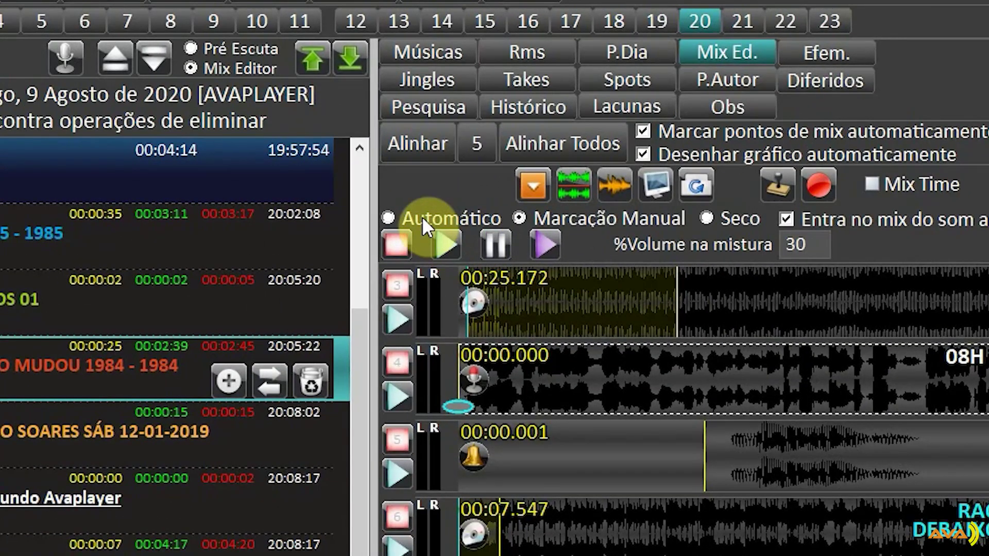
{"action": "left_click", "coordinate": [319, 204]}
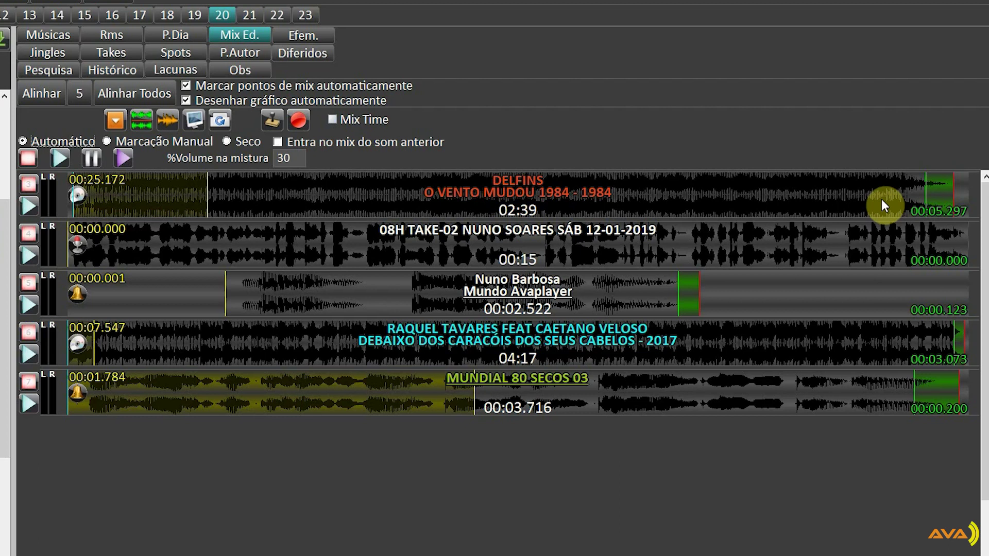
{"action": "left_click", "coordinate": [855, 197]}
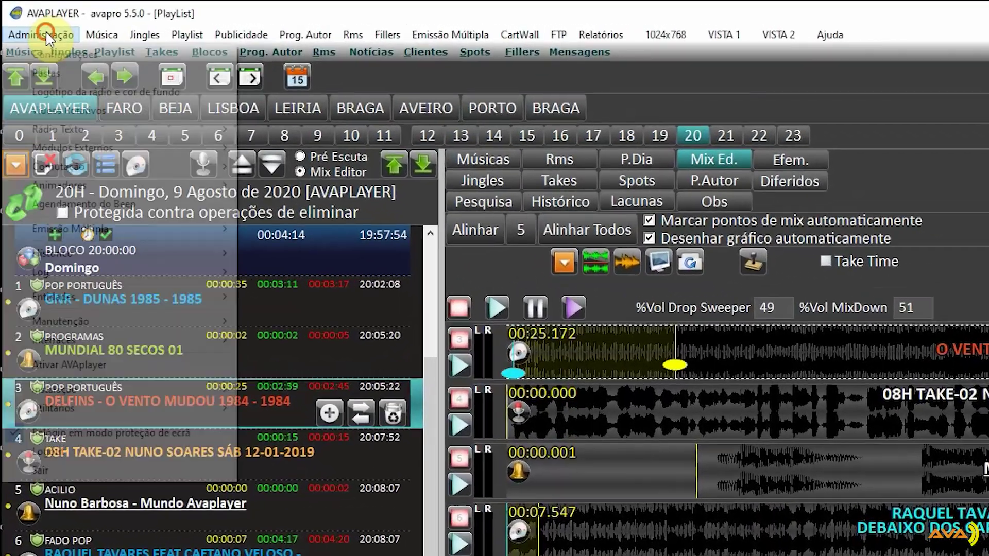
- Set the default Drop Sweeper music volume percentage to 55 in the Emissão configuration's Diversas settings
{"action": "left_click", "coordinate": [26, 20]}
{"action": "left_click", "coordinate": [76, 63]}
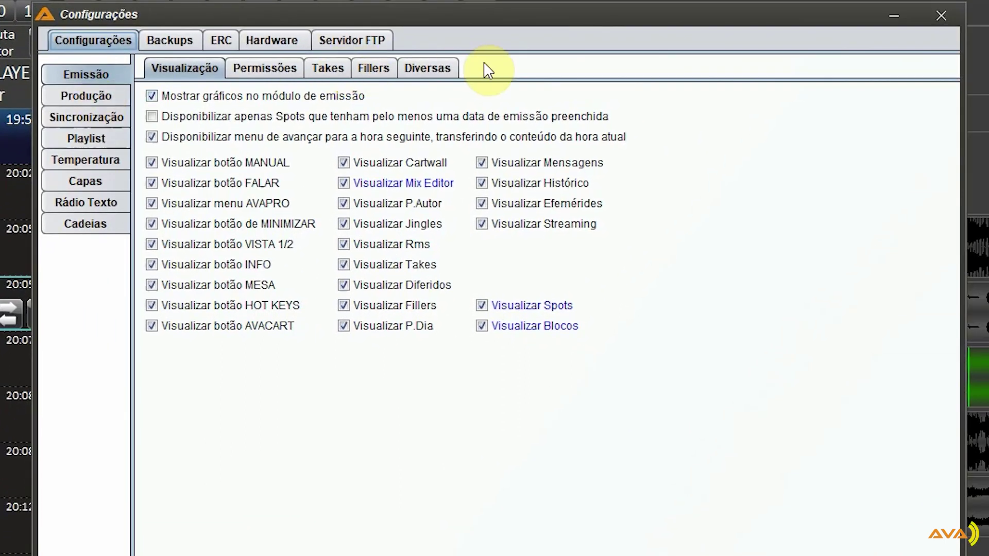
{"action": "left_click", "coordinate": [428, 68]}
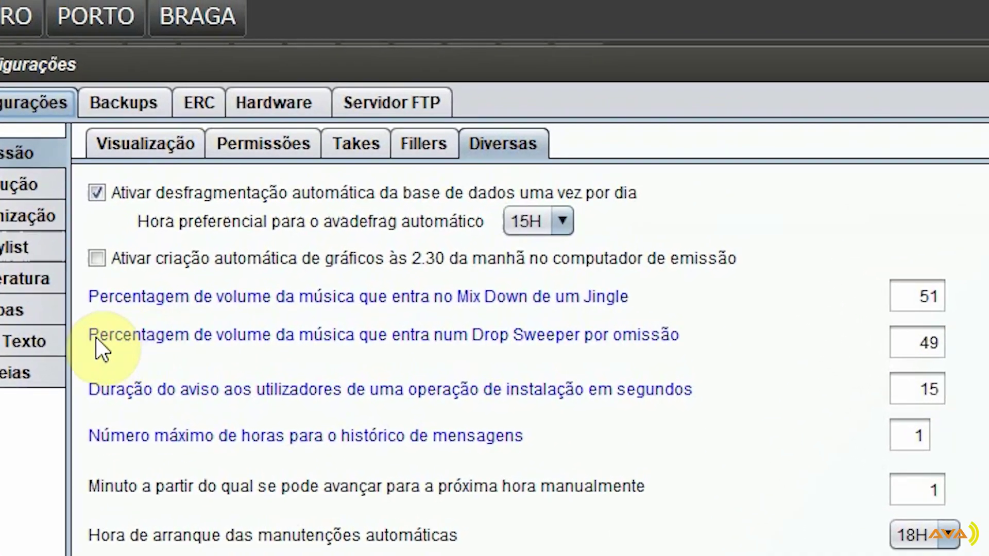
{"action": "left_click_drag", "start_coordinate": [747, 245], "coordinate": [808, 246]}
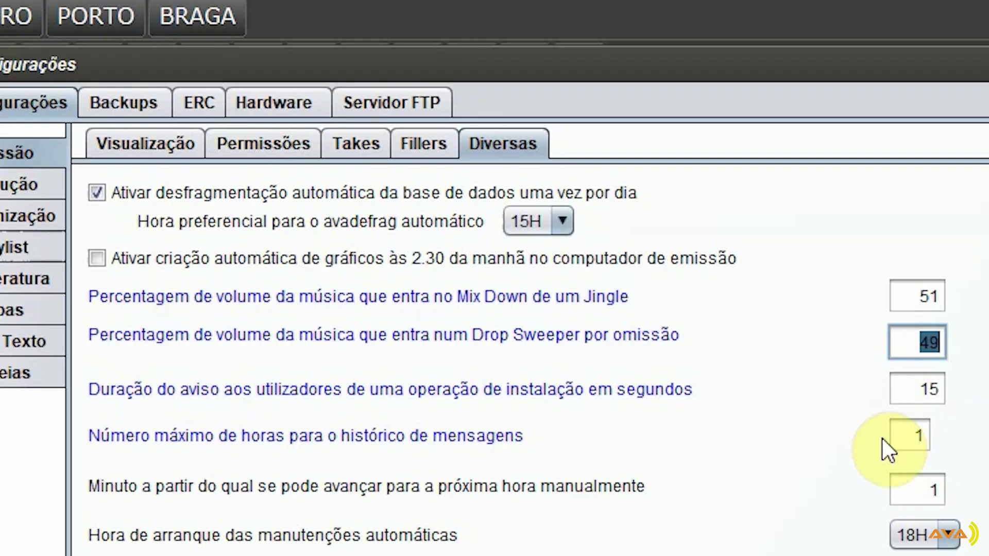
{"action": "left_click", "coordinate": [907, 339]}
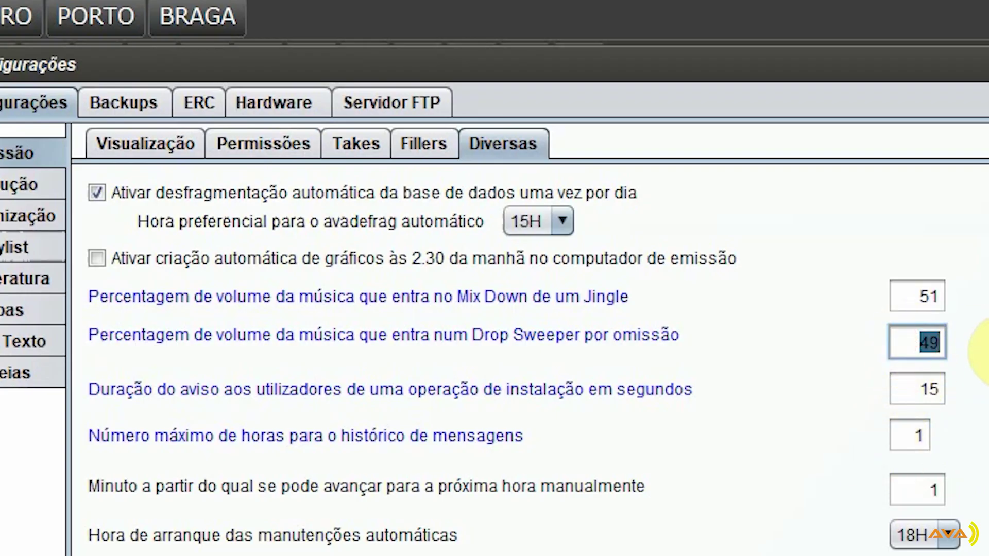
{"action": "type", "text": "55"}
{"action": "key", "text": "Tab"}
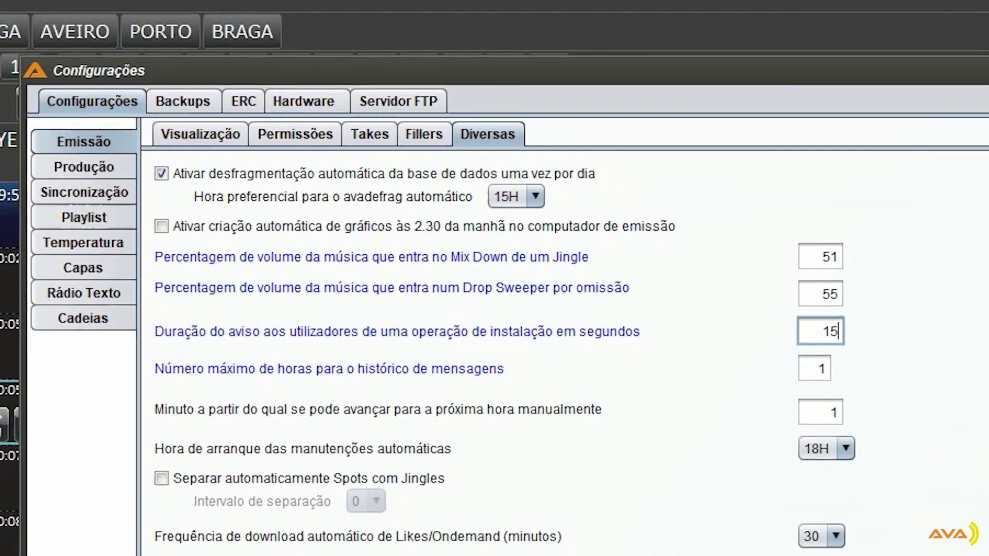
- Save the Emissão configuration, leave the settings, and open the music library
{"action": "key", "text": "Return"}
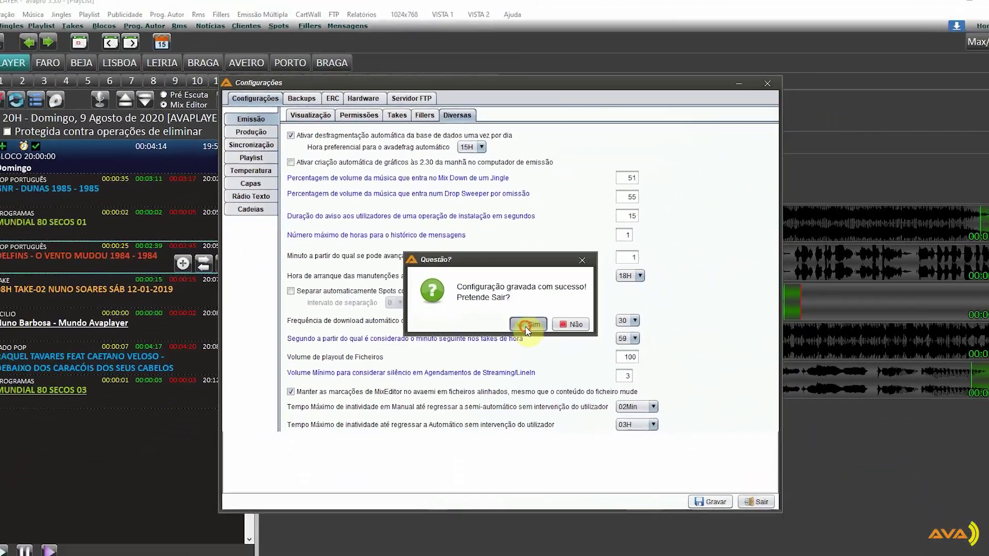
{"action": "left_click", "coordinate": [553, 379]}
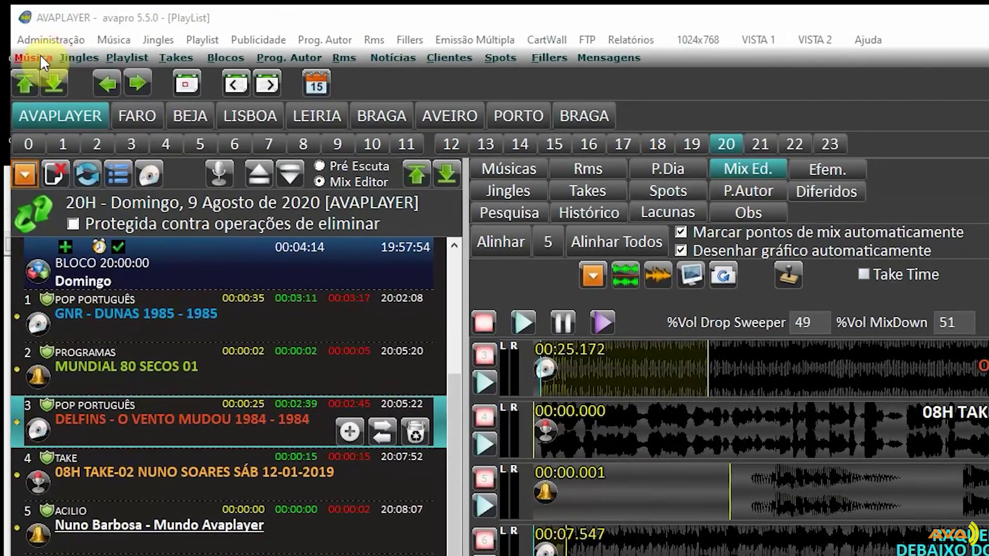
{"action": "left_click", "coordinate": [31, 46]}
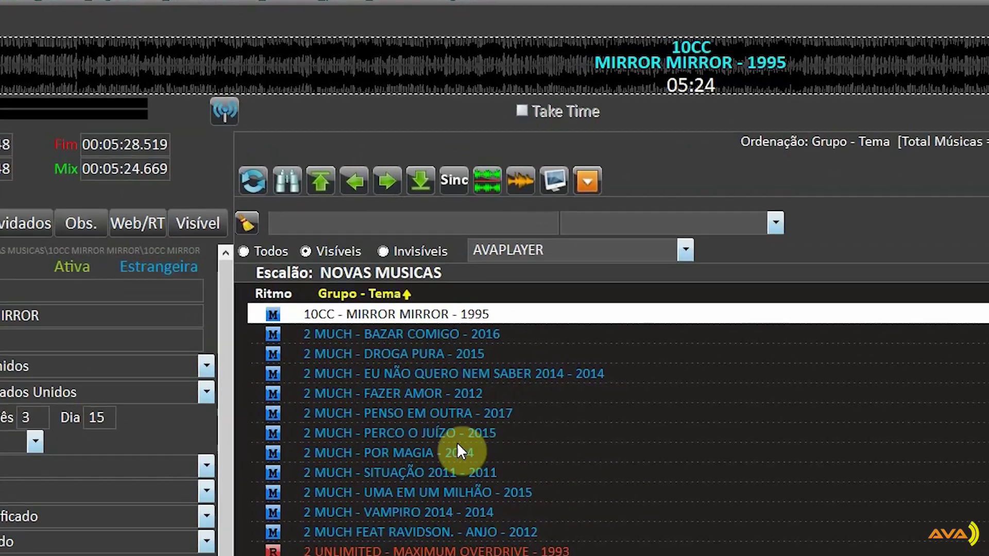
- Open 2 MUCH - POR MAGIA for modification and set its %Volume Drop Sweeper to 40
{"action": "left_click", "coordinate": [391, 357]}
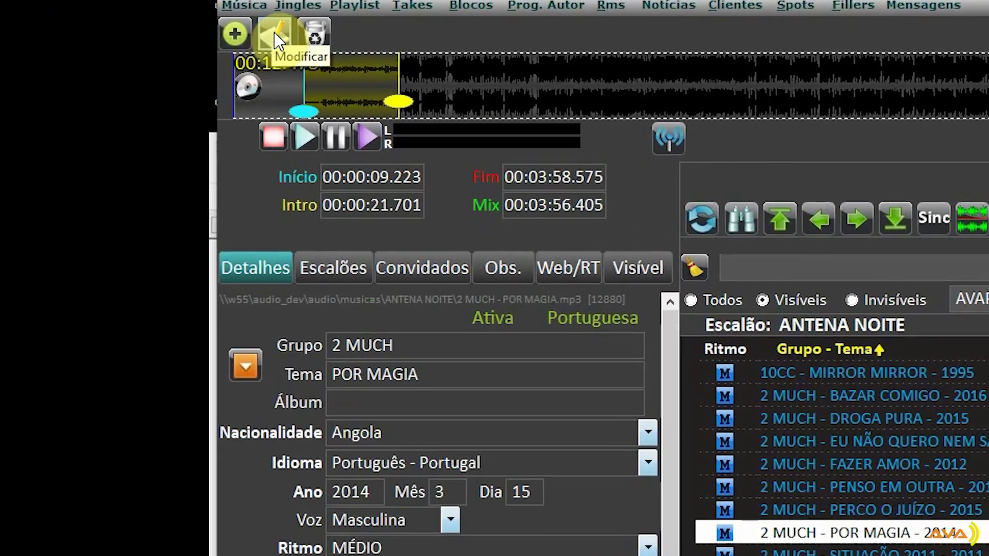
{"action": "left_click", "coordinate": [257, 24]}
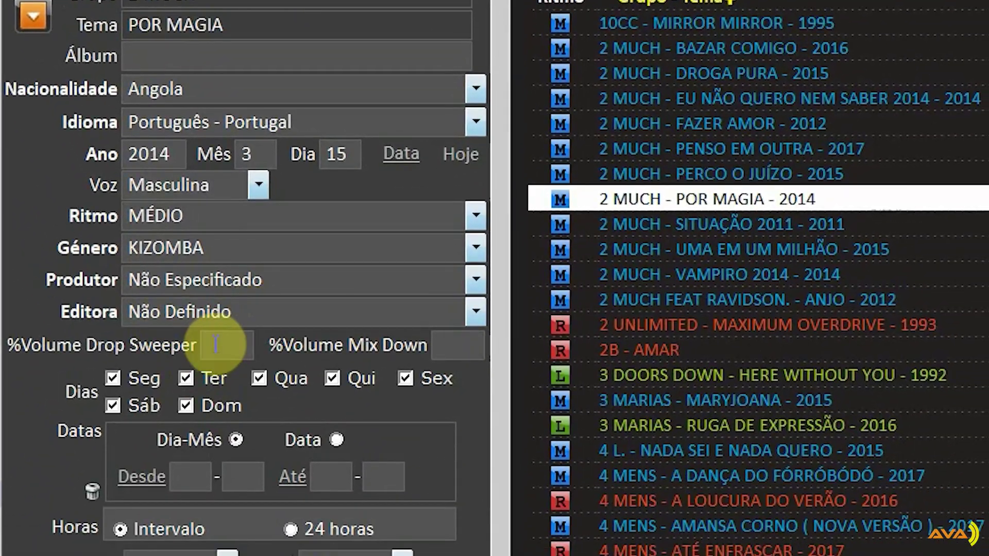
{"action": "left_click", "coordinate": [261, 418]}
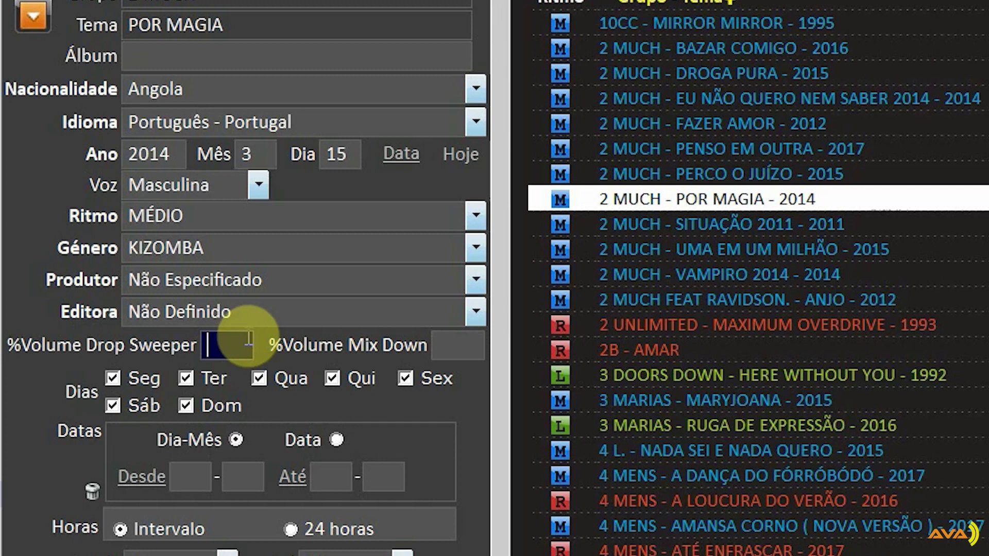
{"action": "type", "text": "40"}
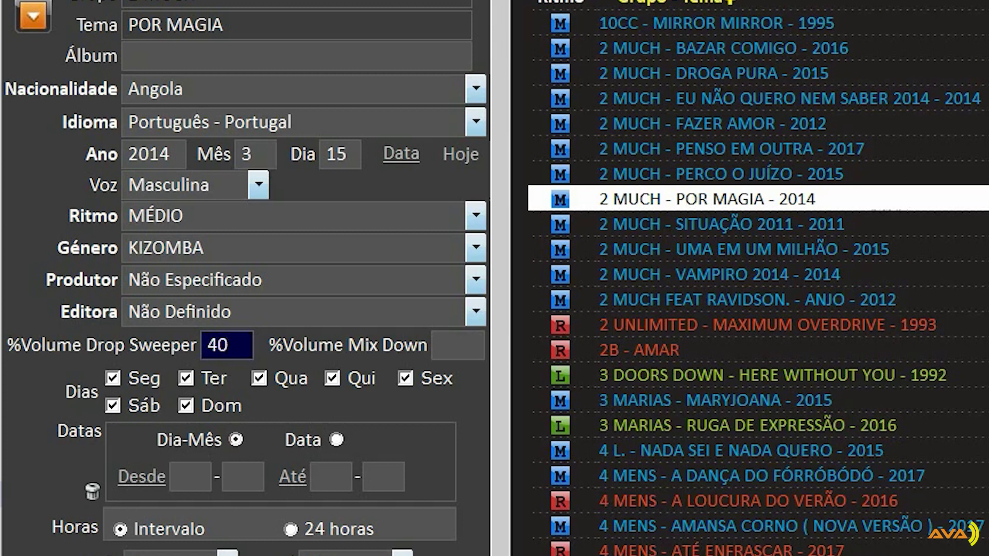
{"action": "key", "text": "Tab"}
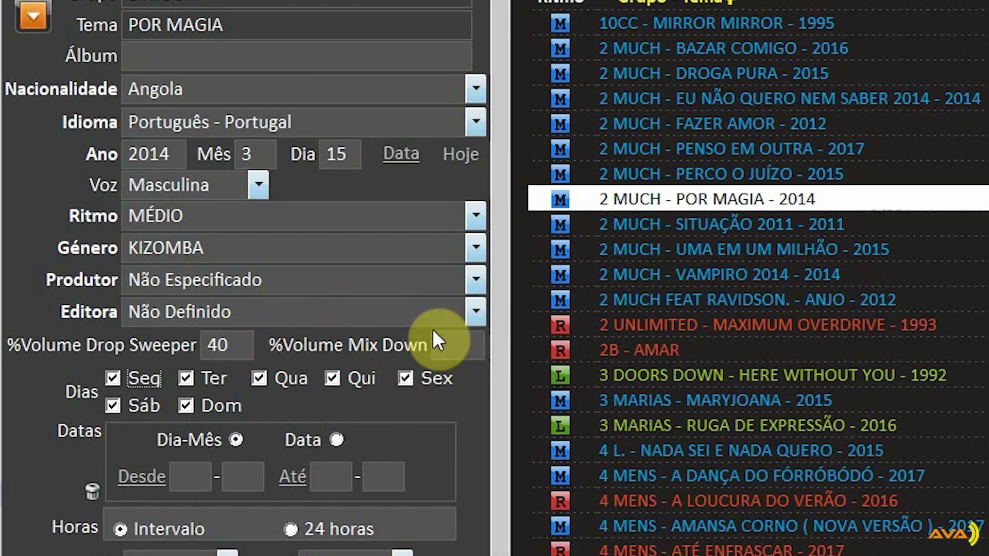
- Set the %Volume Mix Down of POR MAGIA to 100 and save the song
{"action": "left_click", "coordinate": [439, 342]}
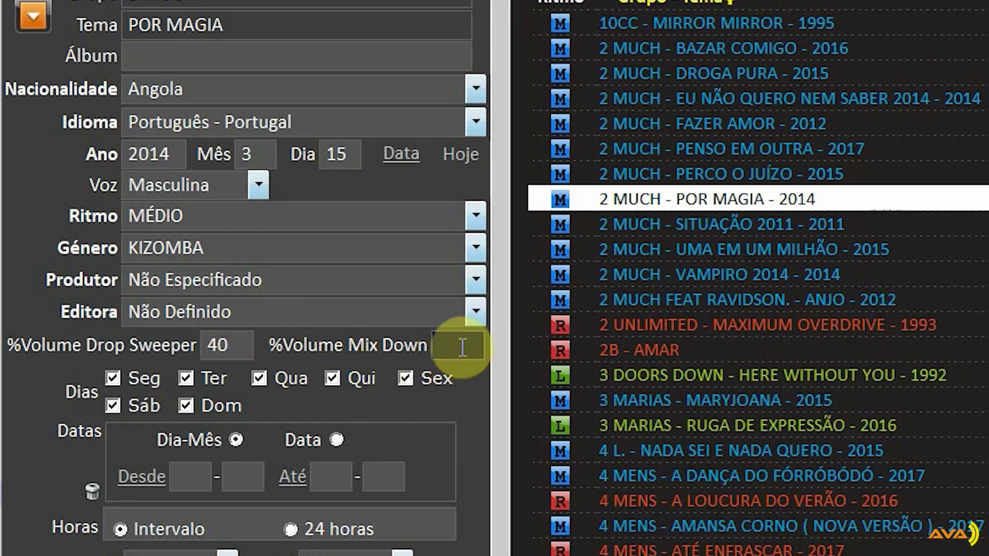
{"action": "left_click", "coordinate": [446, 348]}
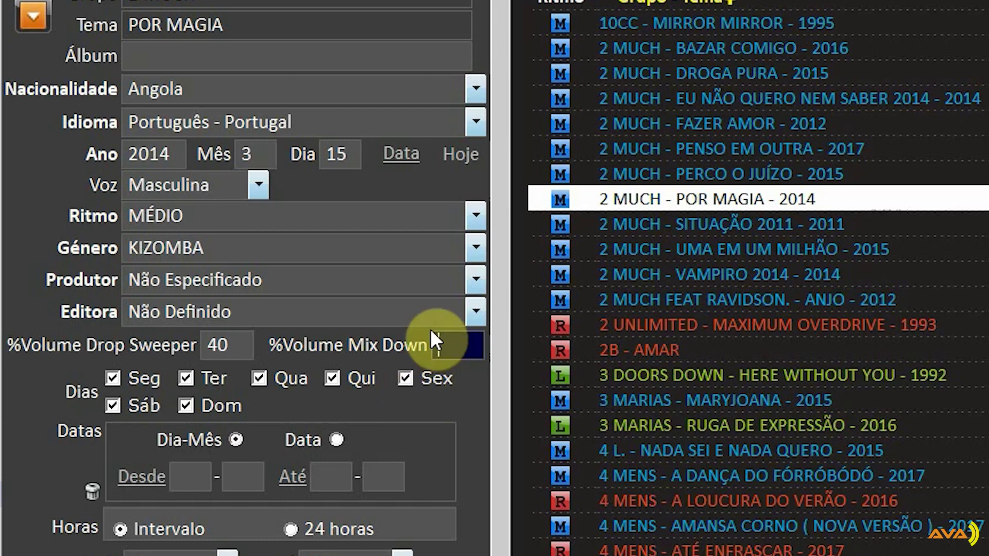
{"action": "type", "text": "100"}
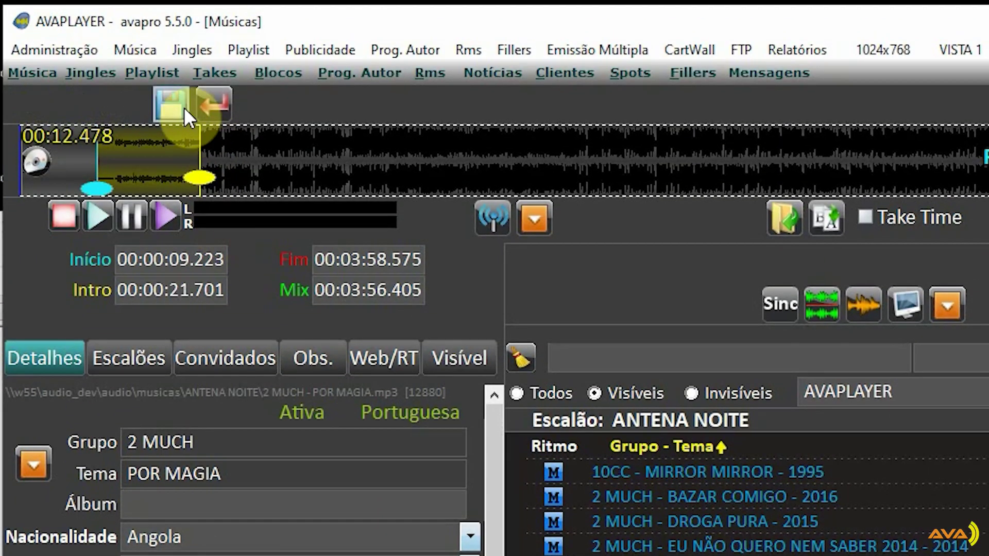
{"action": "left_click", "coordinate": [183, 108]}
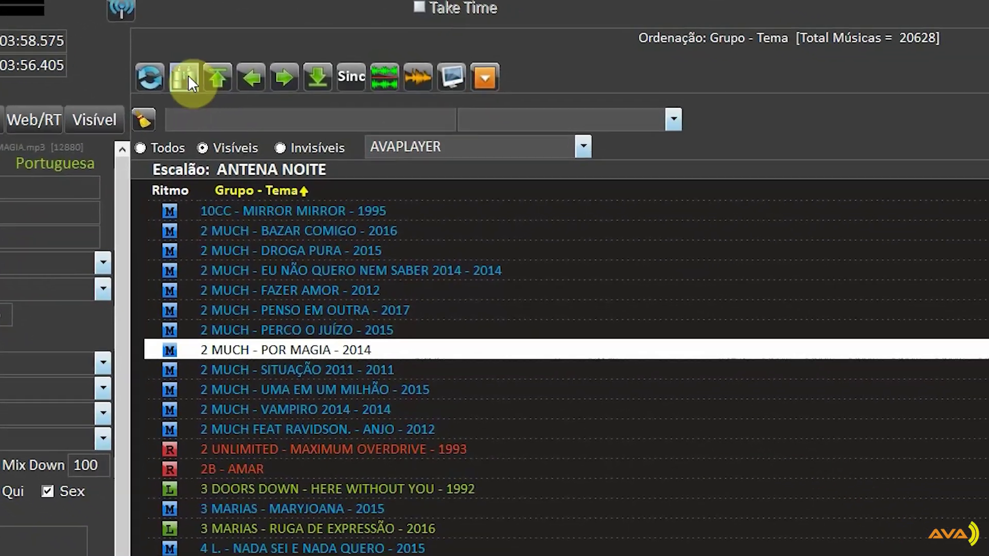
- Search the music library for songs with Ritmo RÁPIDO
{"action": "left_click", "coordinate": [270, 127]}
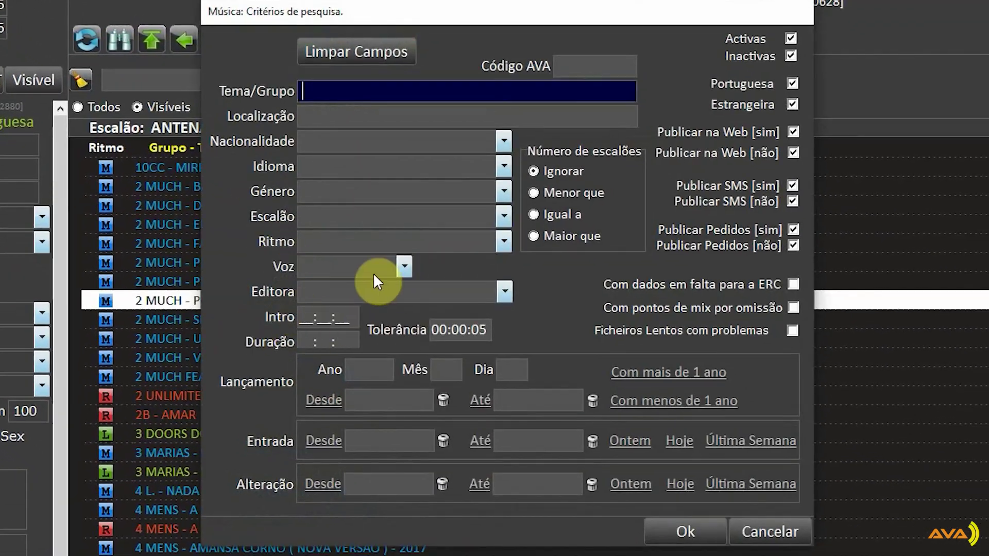
{"action": "left_click", "coordinate": [384, 242]}
{"action": "type", "text": "rapida"}
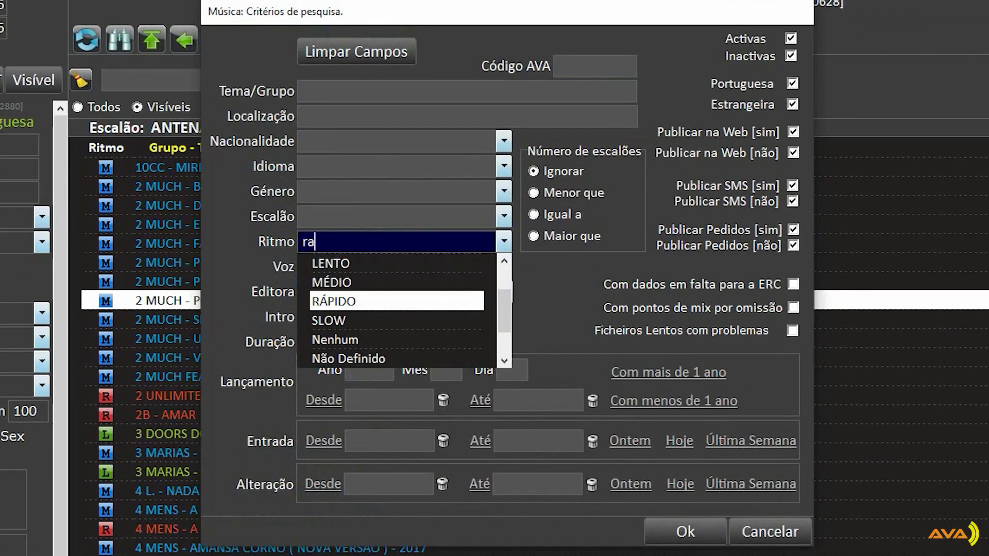
{"action": "left_click", "coordinate": [408, 300]}
{"action": "left_click", "coordinate": [685, 531]}
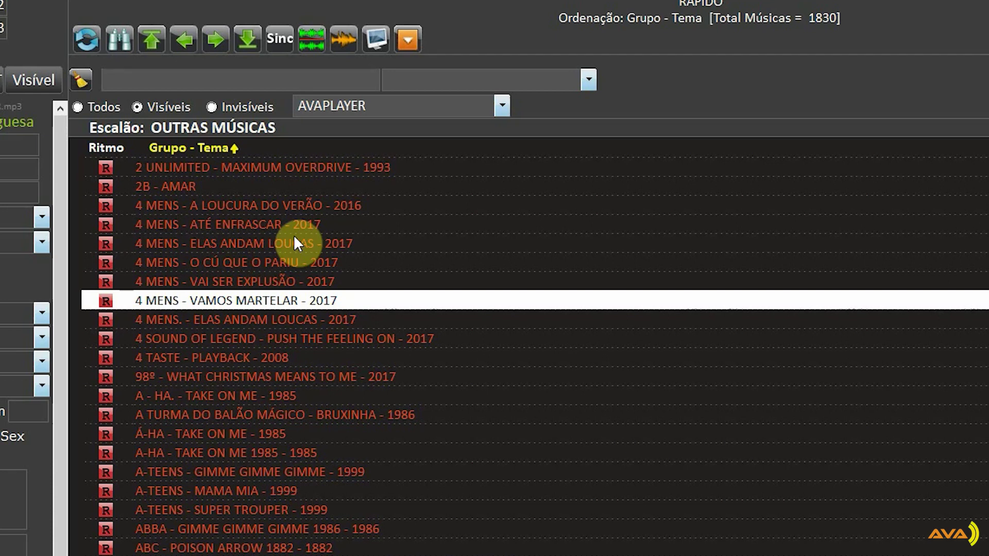
- Start a simultaneous modification of all songs found in the RÁPIDO search and confirm the update prompt
{"action": "left_click", "coordinate": [269, 263]}
{"action": "right_click", "coordinate": [270, 262]}
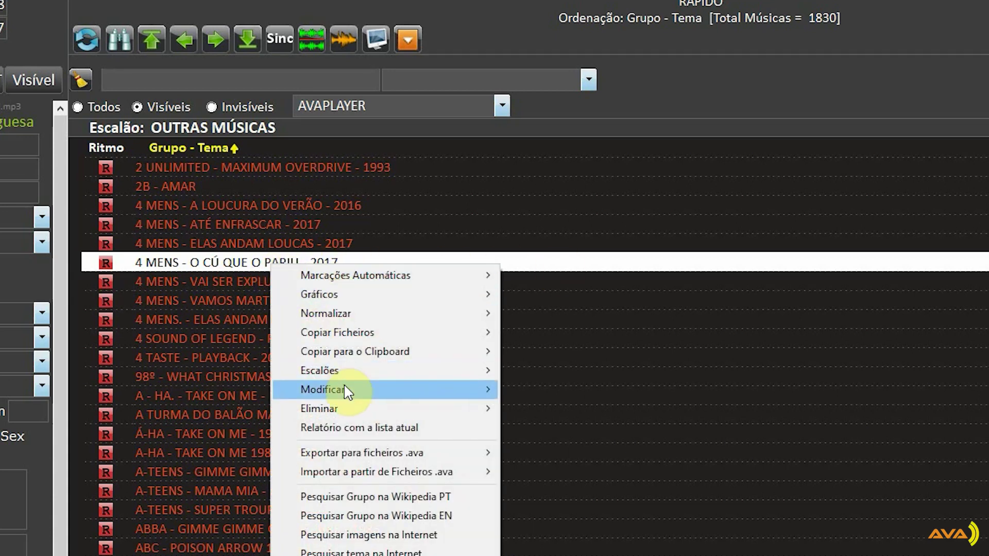
{"action": "mouse_move", "coordinate": [397, 389]}
{"action": "left_click", "coordinate": [535, 391]}
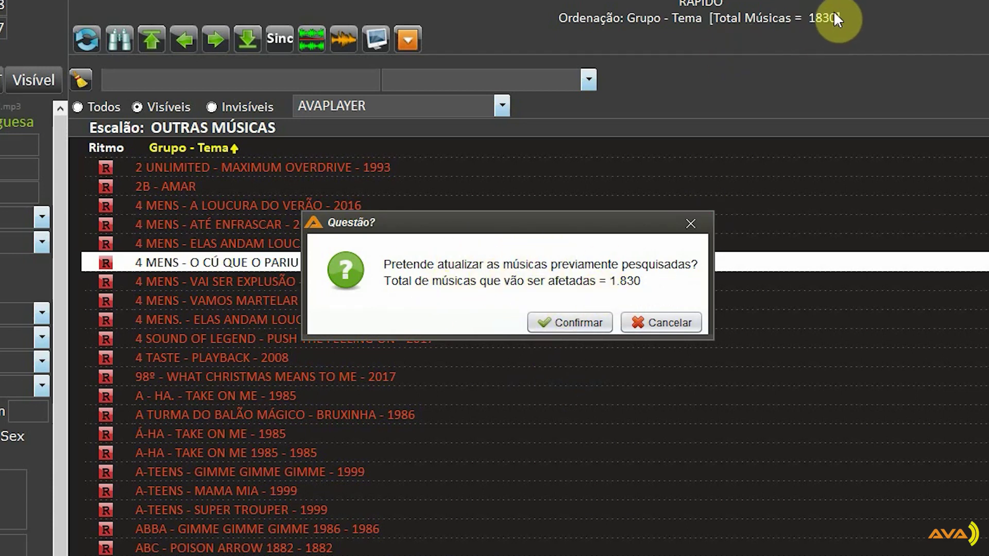
{"action": "left_click", "coordinate": [573, 325]}
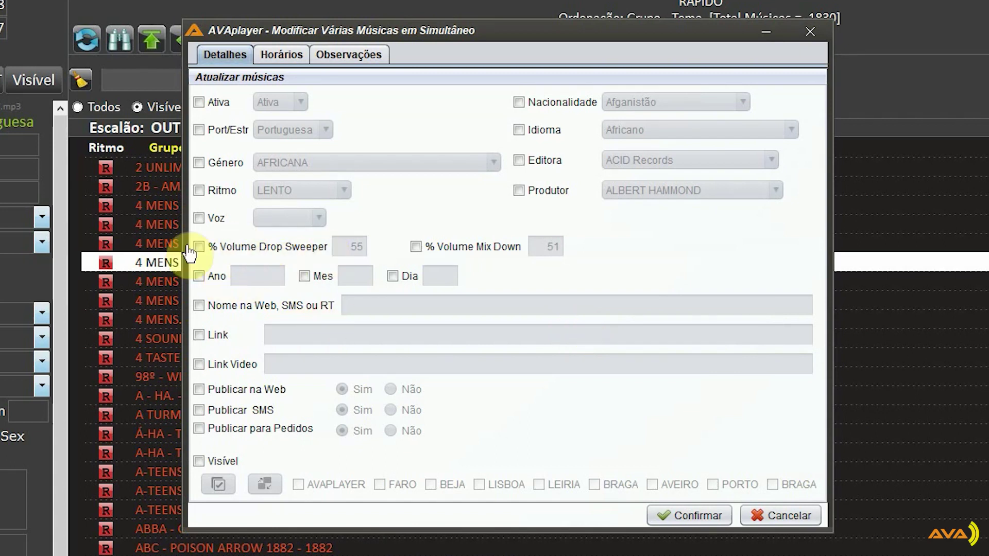
- Set % Volume Drop Sweeper to 40 and % Volume Mix Down to 90 for all the RÁPIDO songs, and apply the update
{"action": "left_click", "coordinate": [228, 246]}
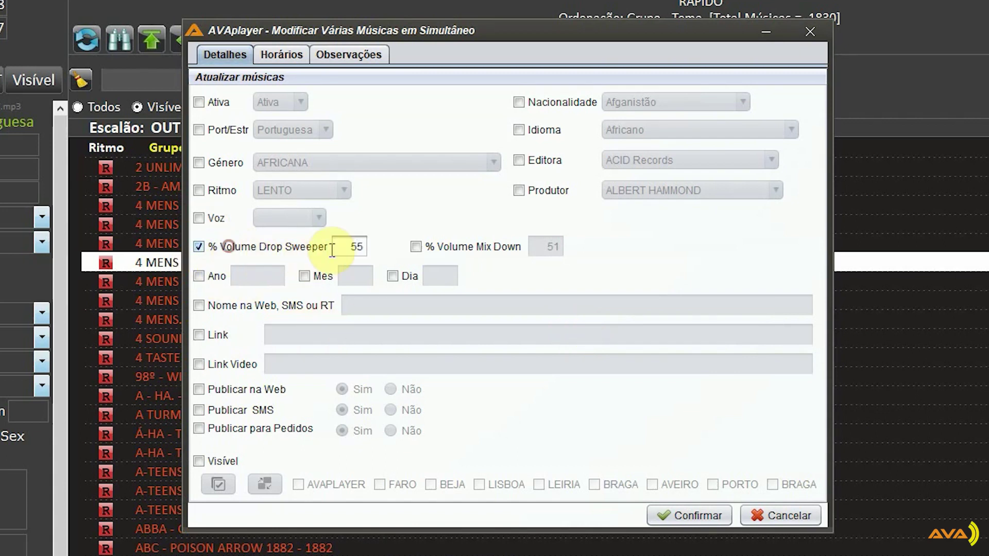
{"action": "left_click_drag", "start_coordinate": [342, 247], "coordinate": [371, 243]}
{"action": "type", "text": "4"}
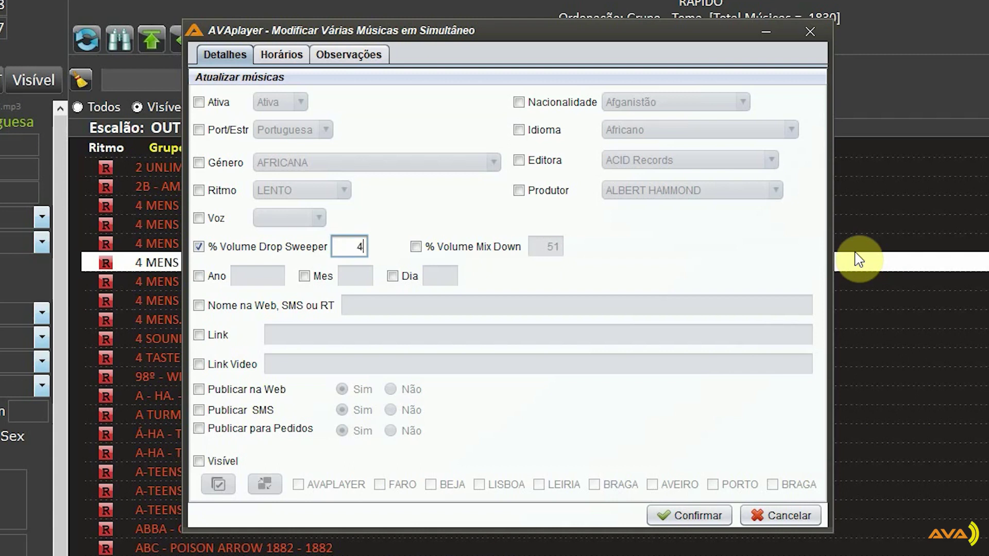
{"action": "type", "text": "0"}
{"action": "left_click", "coordinate": [415, 247]}
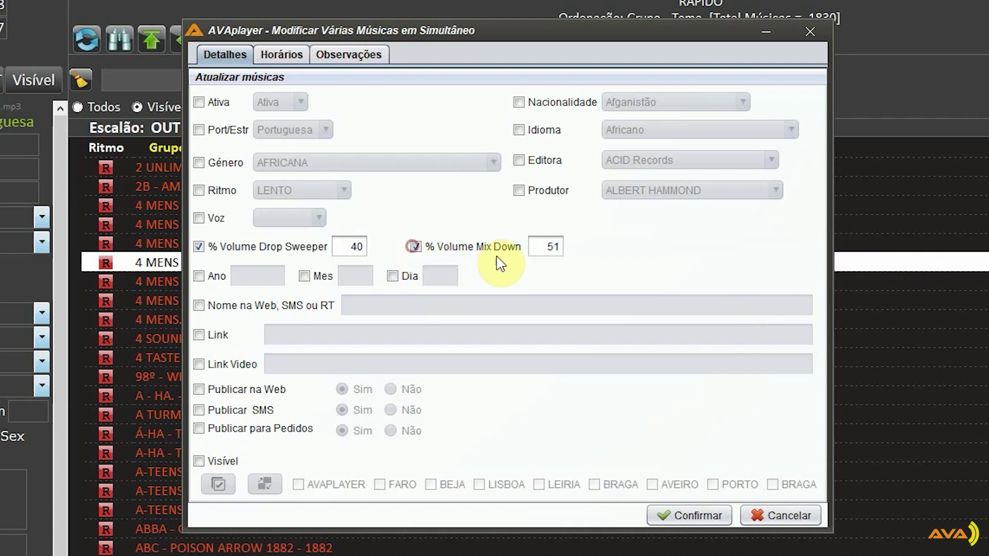
{"action": "double_click", "coordinate": [546, 247]}
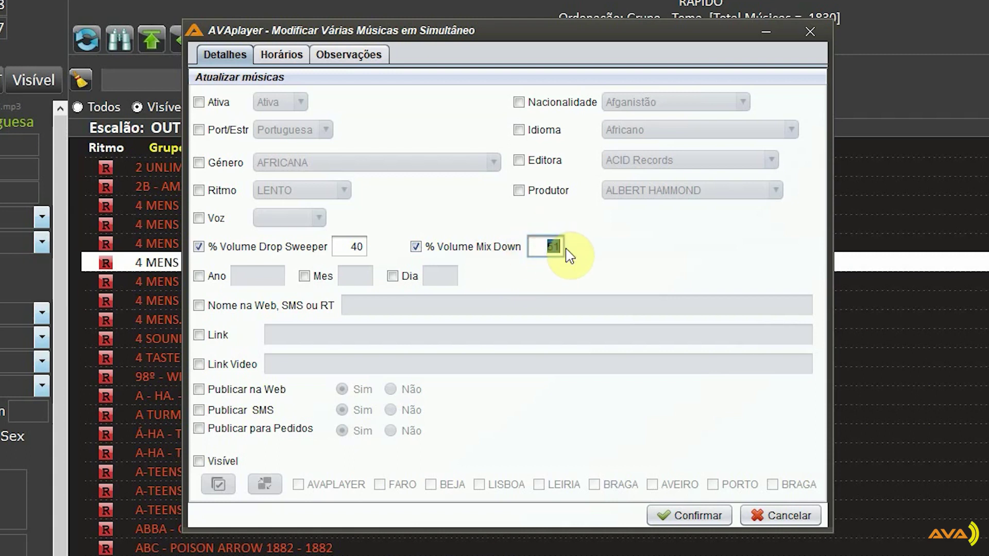
{"action": "type", "text": "90"}
{"action": "left_click", "coordinate": [703, 512]}
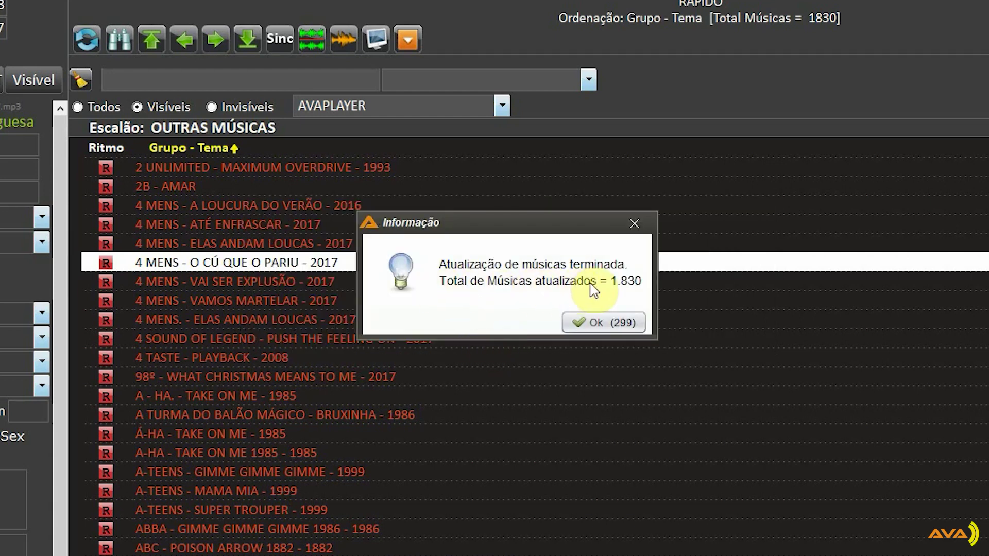
{"action": "left_click", "coordinate": [607, 323]}
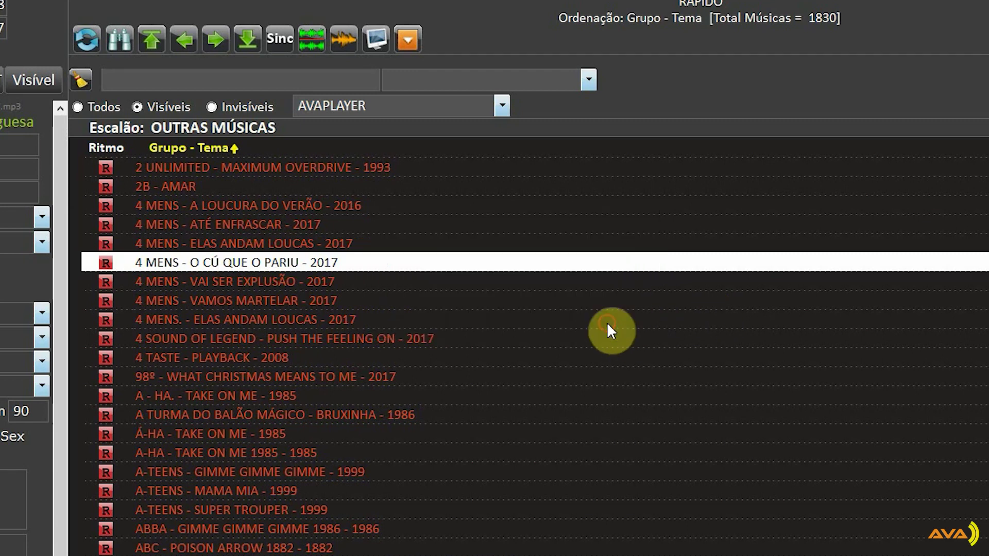
- Check the Drop Sweeper and Mix Down volume percentages on several RÁPIDO songs, including PUSH THE FEELING ON and Á-HA - TAKE ON ME
{"action": "key", "text": "Down"}
{"action": "key", "text": "Down"}
{"action": "key", "text": "Down"}
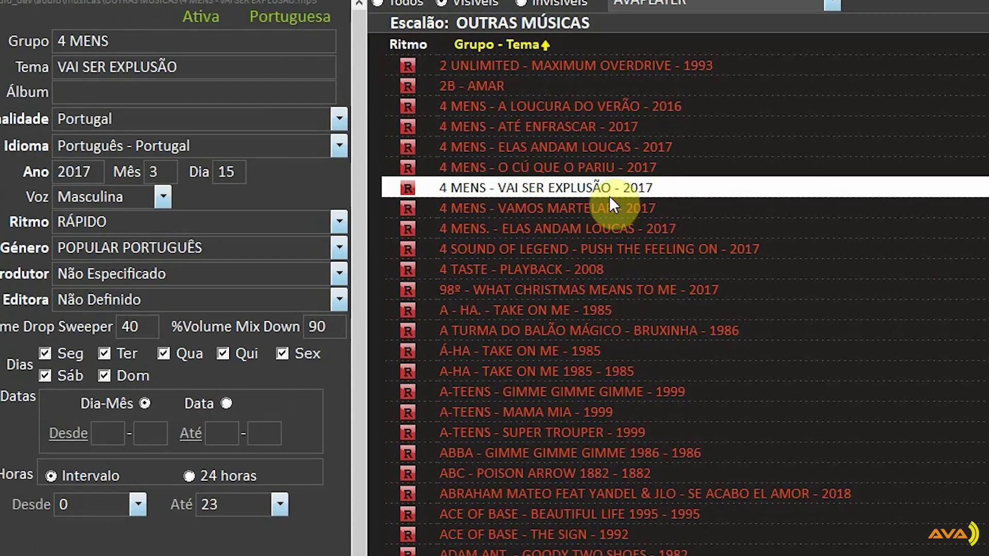
{"action": "key", "text": "Down"}
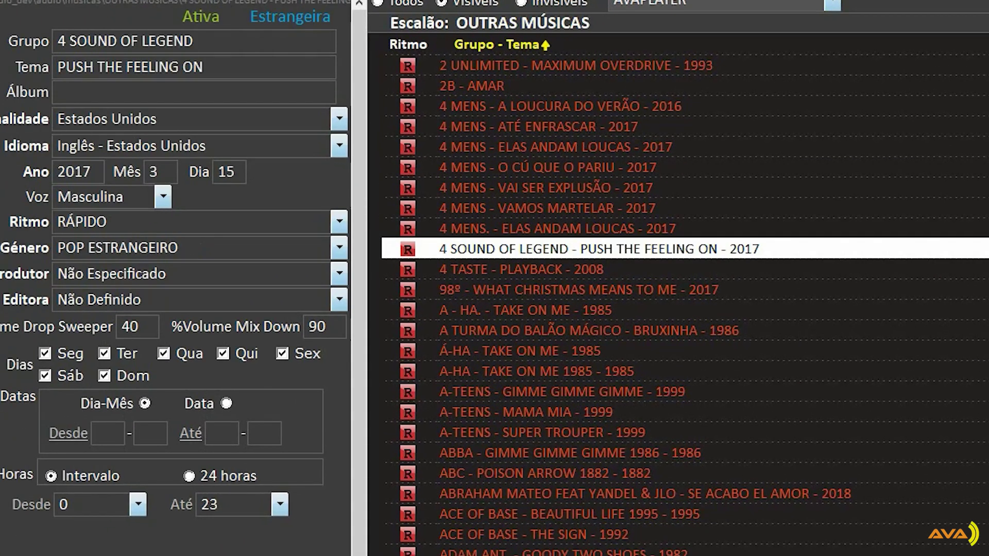
{"action": "left_click", "coordinate": [121, 326]}
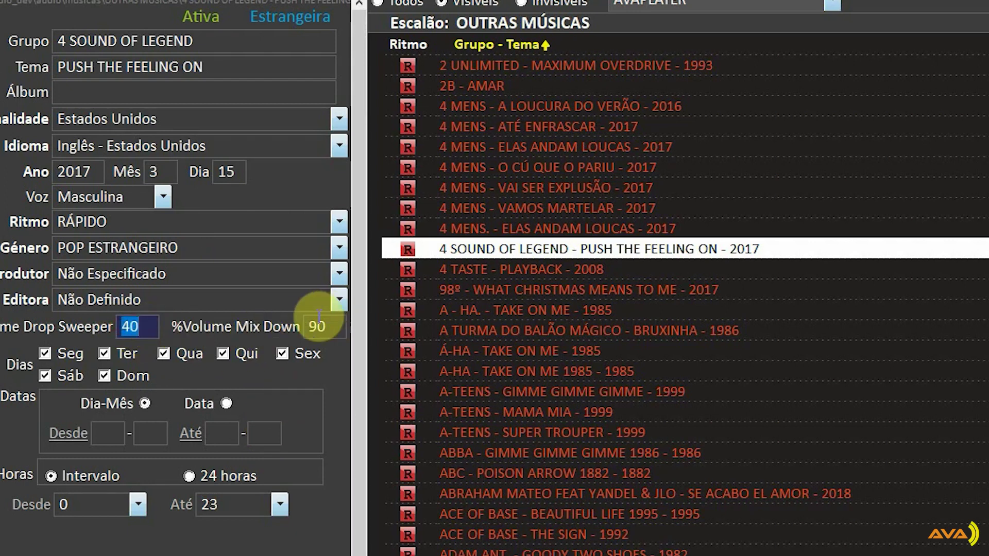
{"action": "left_click", "coordinate": [570, 355]}
{"action": "key", "text": "Tab"}
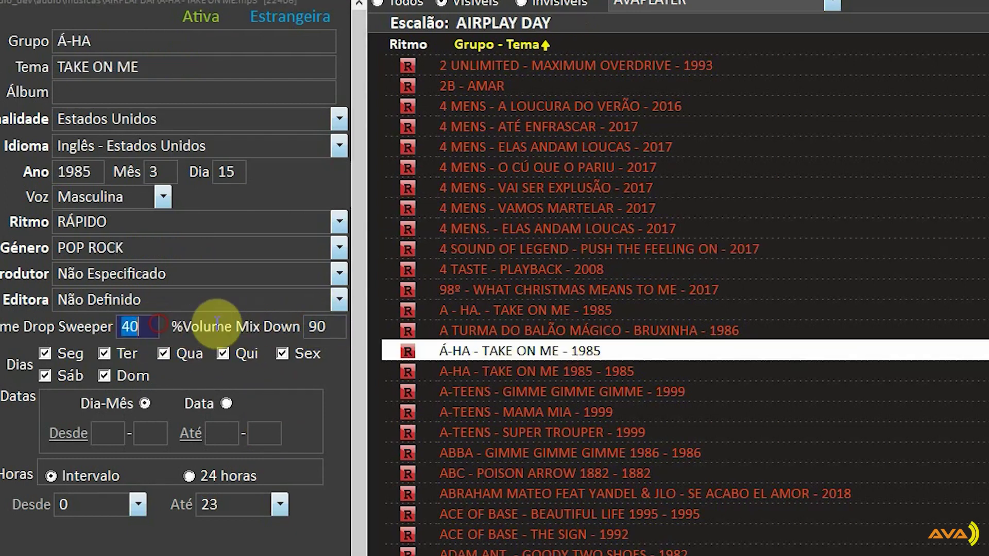
{"action": "left_click", "coordinate": [316, 326]}
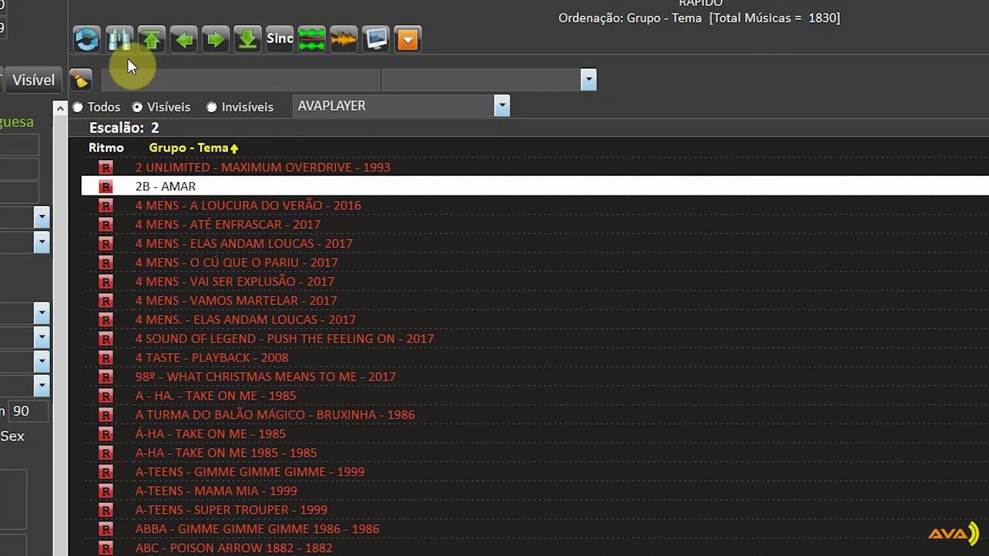
- Search the music library again with Ritmo changed to LENTO
{"action": "left_click", "coordinate": [118, 41]}
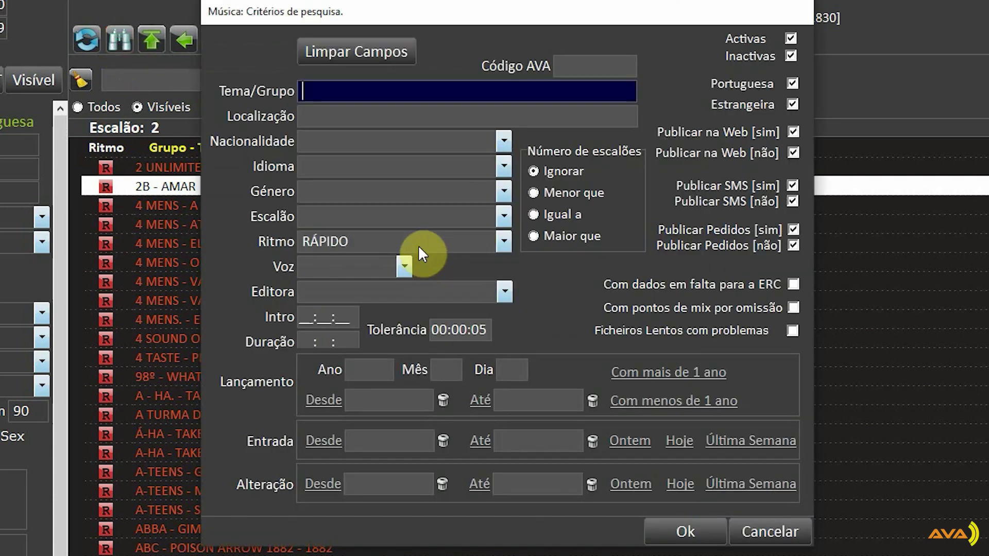
{"action": "left_click", "coordinate": [344, 238]}
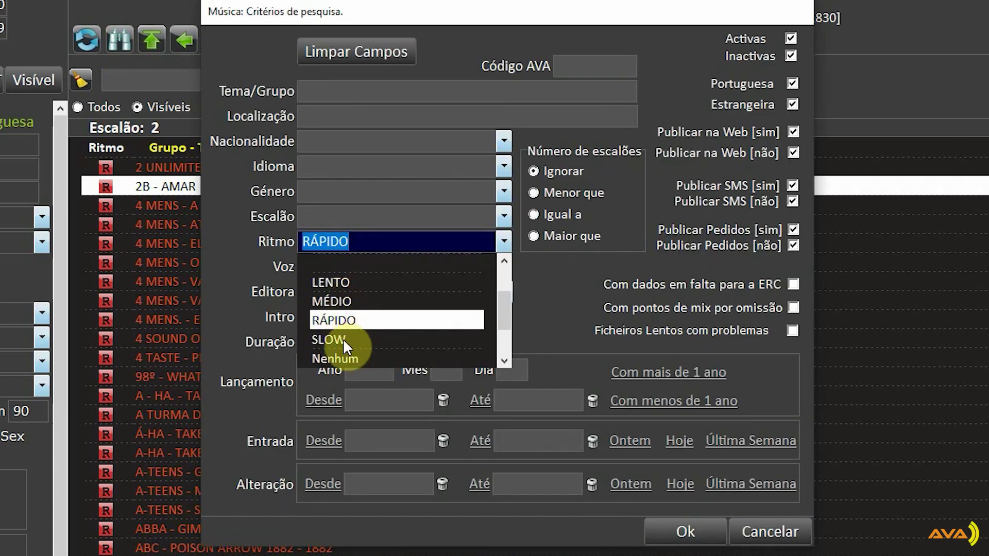
{"action": "left_click", "coordinate": [340, 283]}
{"action": "left_click", "coordinate": [688, 533]}
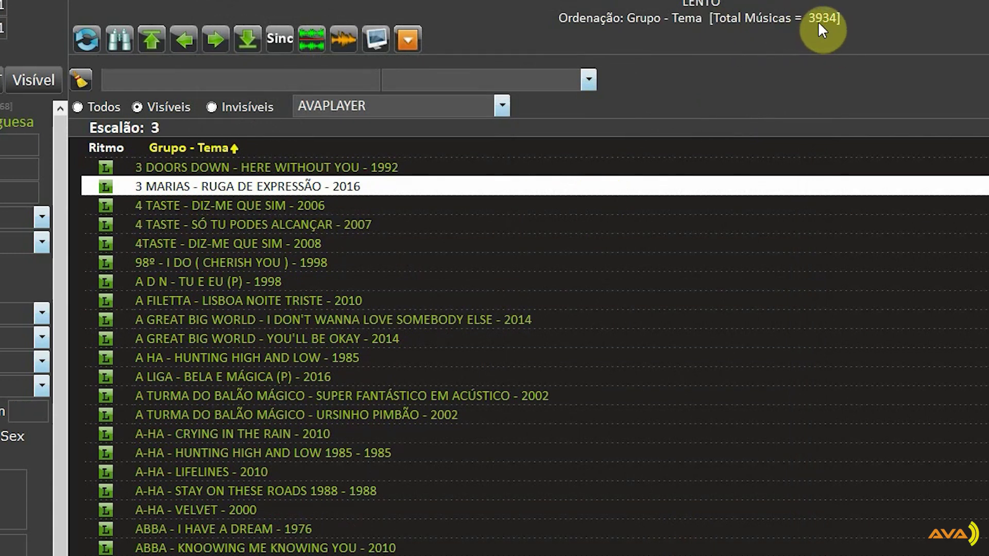
- Start a simultaneous modification of all songs found in the LENTO search and confirm the update prompt
{"action": "right_click", "coordinate": [221, 203]}
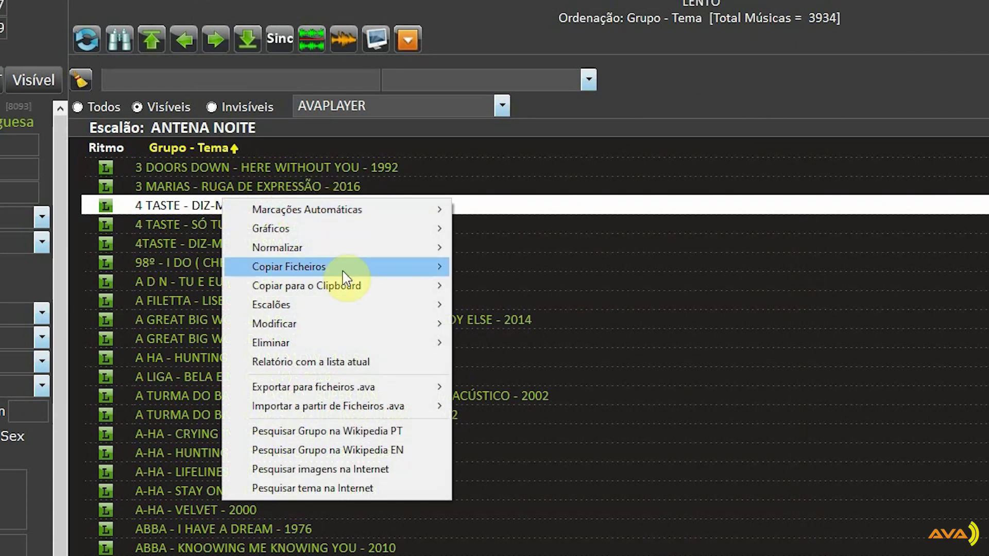
{"action": "mouse_move", "coordinate": [351, 325]}
{"action": "left_click", "coordinate": [512, 323]}
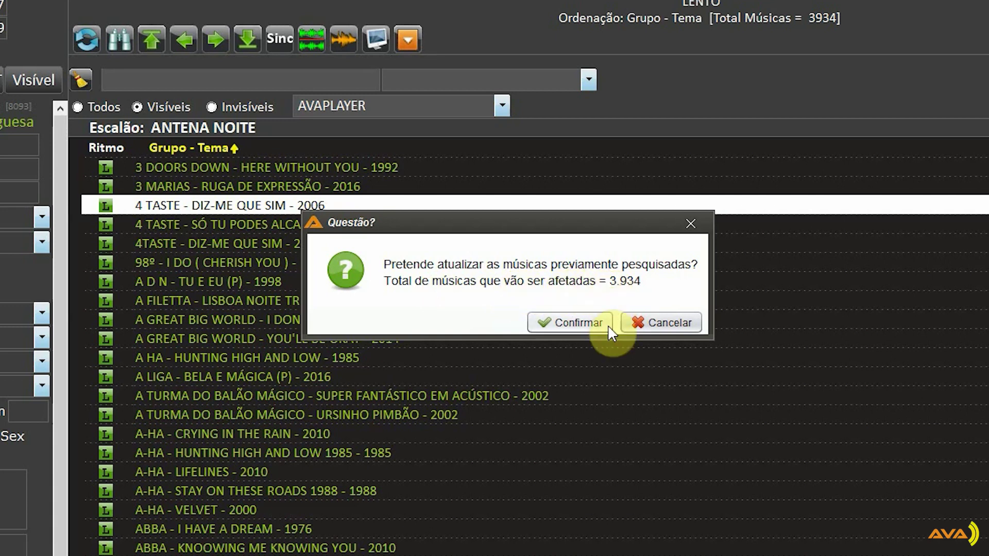
{"action": "left_click", "coordinate": [567, 322]}
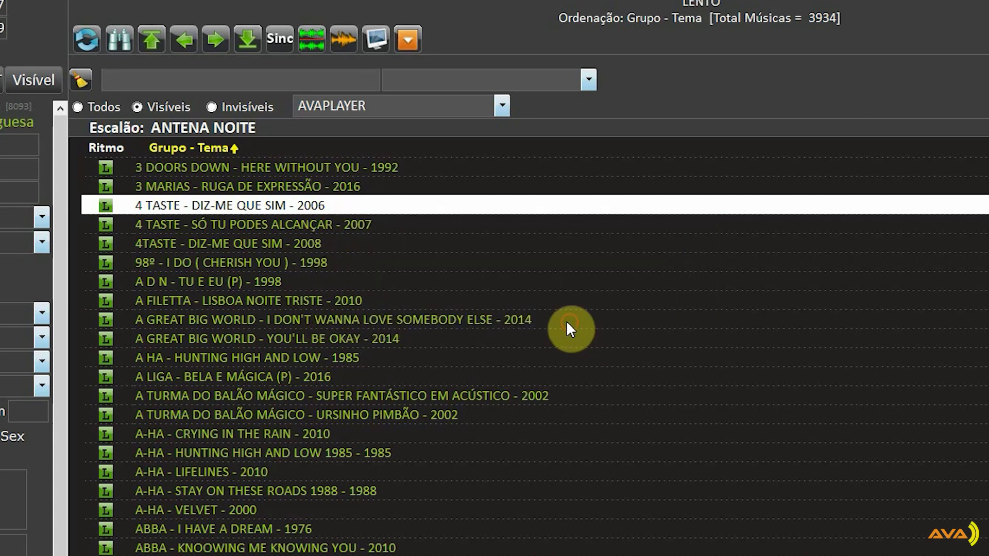
- Set % Volume Drop Sweeper to 60 and % Volume Mix Down to 100 for all the LENTO songs, and apply the update
{"action": "left_click", "coordinate": [199, 247]}
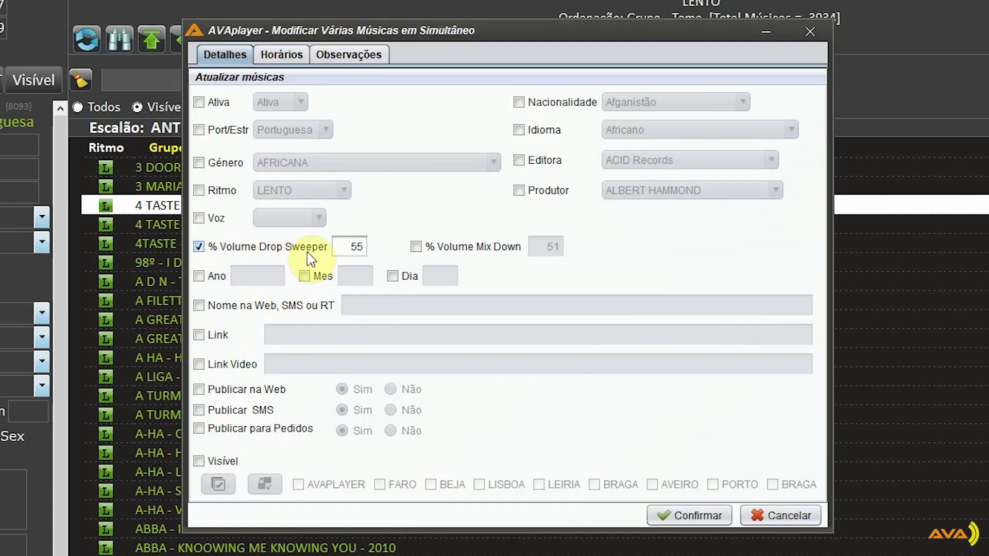
{"action": "left_click", "coordinate": [344, 248]}
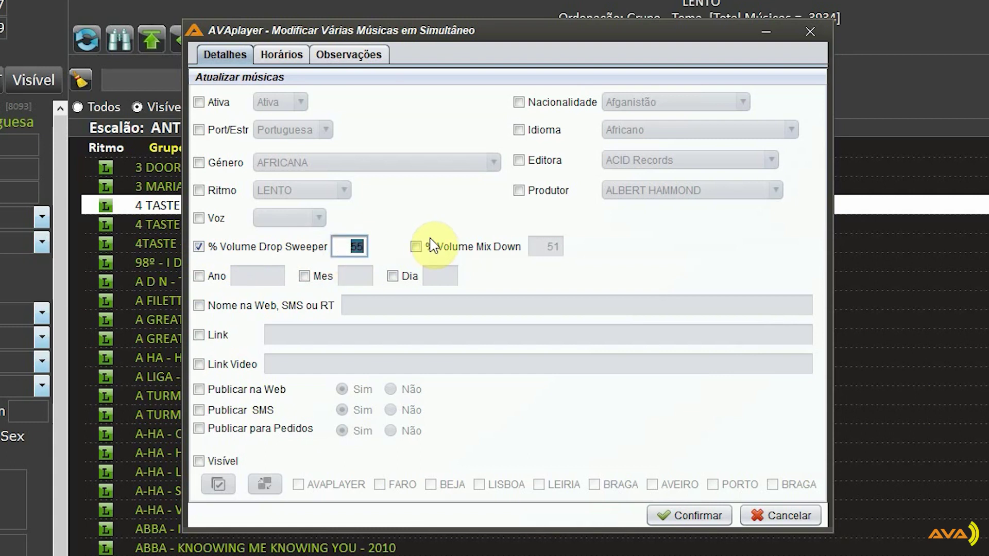
{"action": "type", "text": "60"}
{"action": "left_click", "coordinate": [471, 247]}
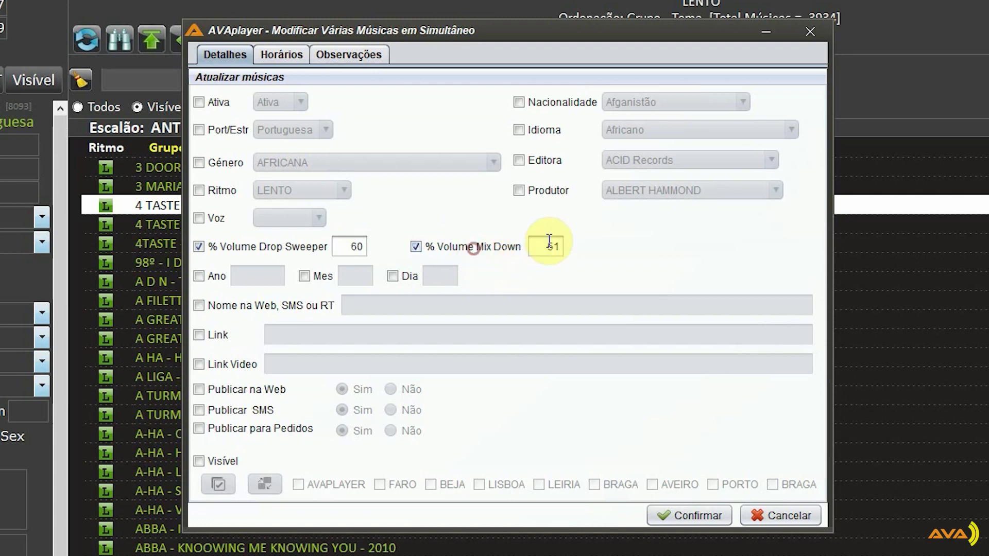
{"action": "left_click", "coordinate": [548, 246]}
{"action": "type", "text": "100"}
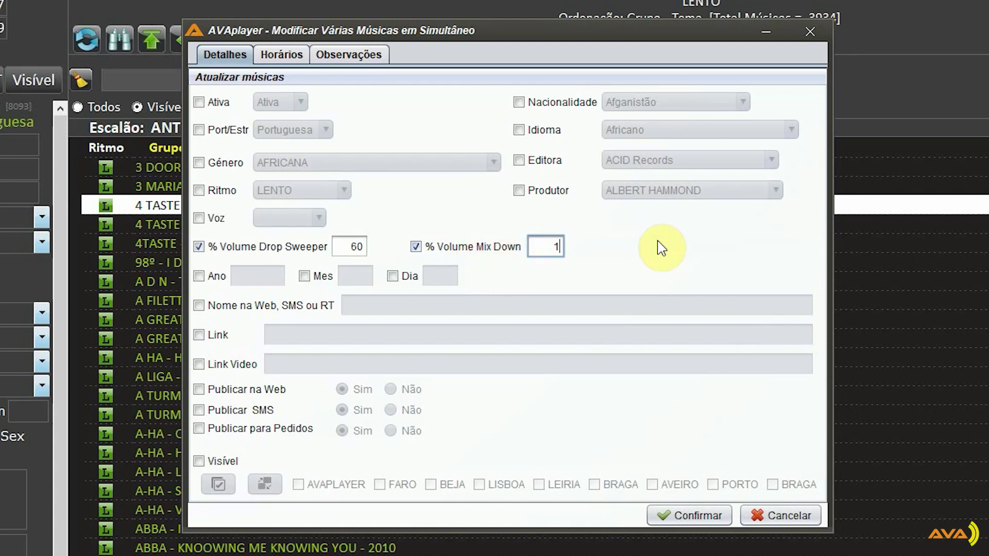
{"action": "left_click", "coordinate": [703, 526]}
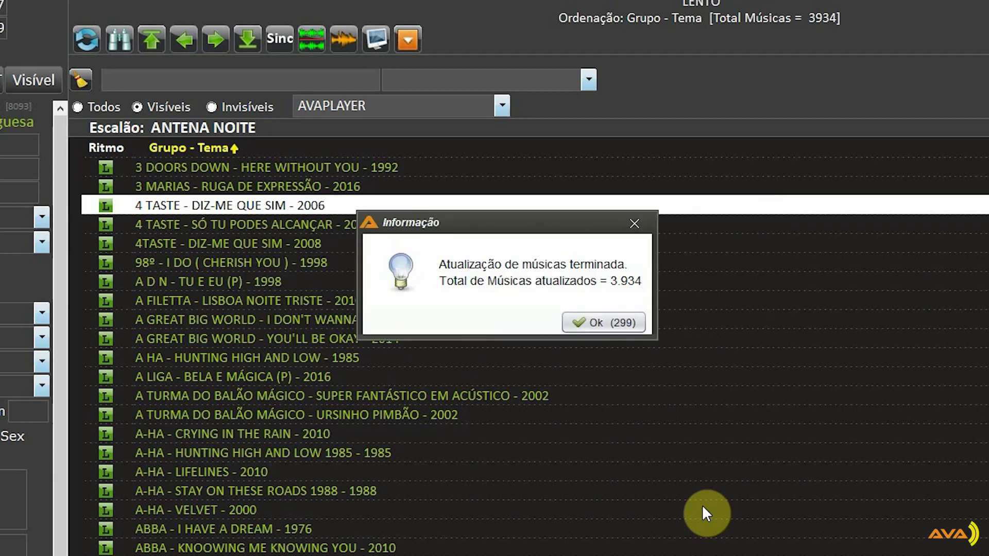
{"action": "left_click", "coordinate": [613, 323]}
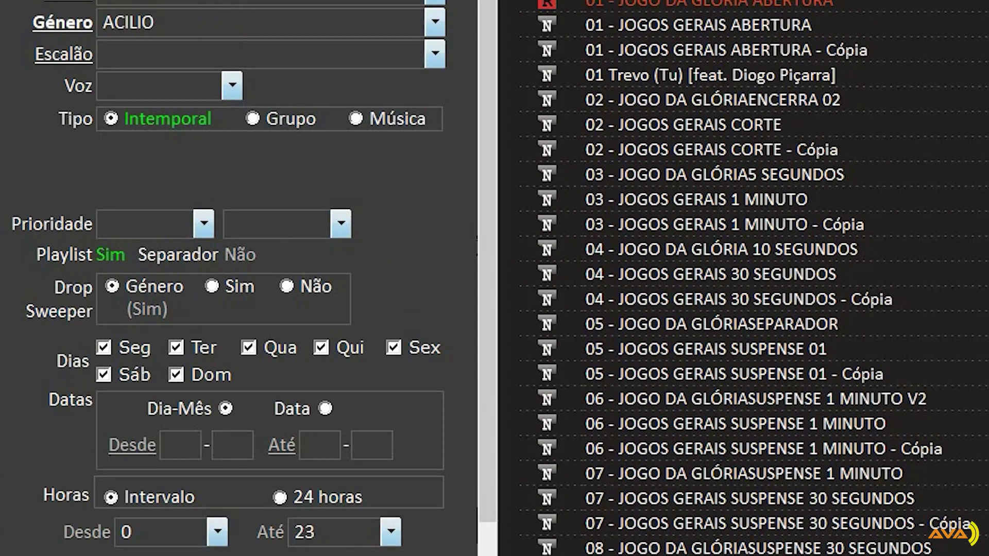
- Open the list of jingle genres (Géneros) and look through its entries, ending on the first genre
{"action": "left_click", "coordinate": [185, 40]}
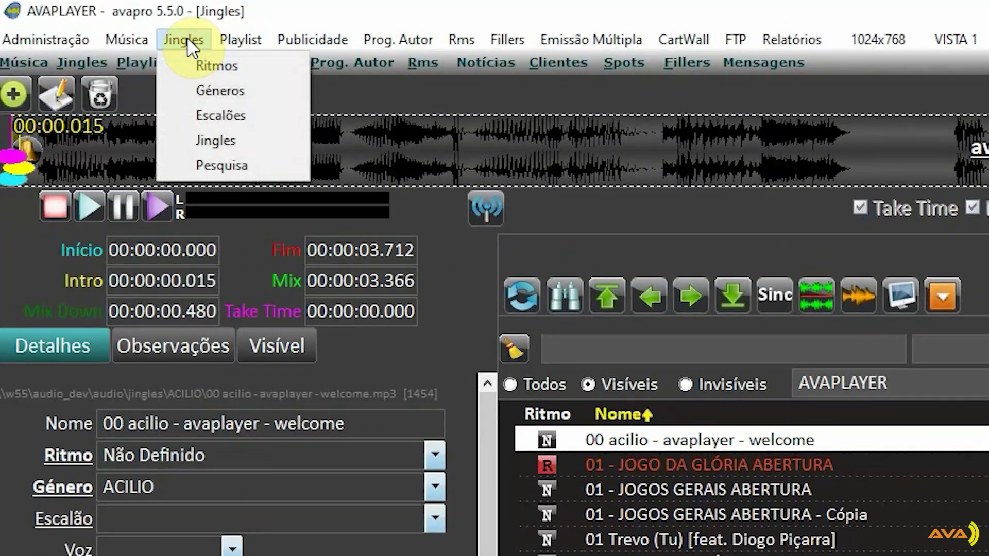
{"action": "left_click", "coordinate": [216, 92]}
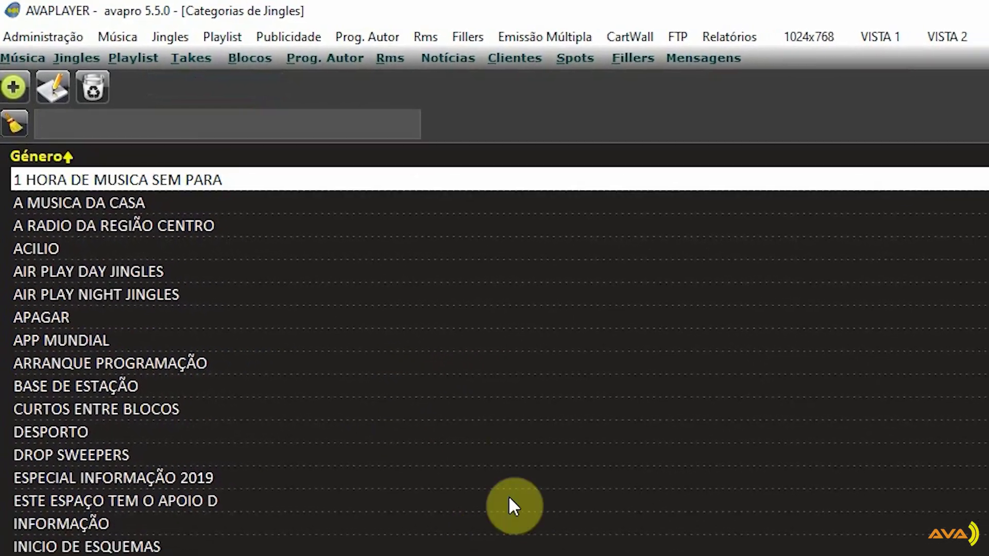
{"action": "left_click", "coordinate": [450, 432]}
{"action": "key", "text": "Up"}
{"action": "key", "text": "Up"}
{"action": "key", "text": "Up"}
{"action": "key", "text": "Up"}
{"action": "key", "text": "Up"}
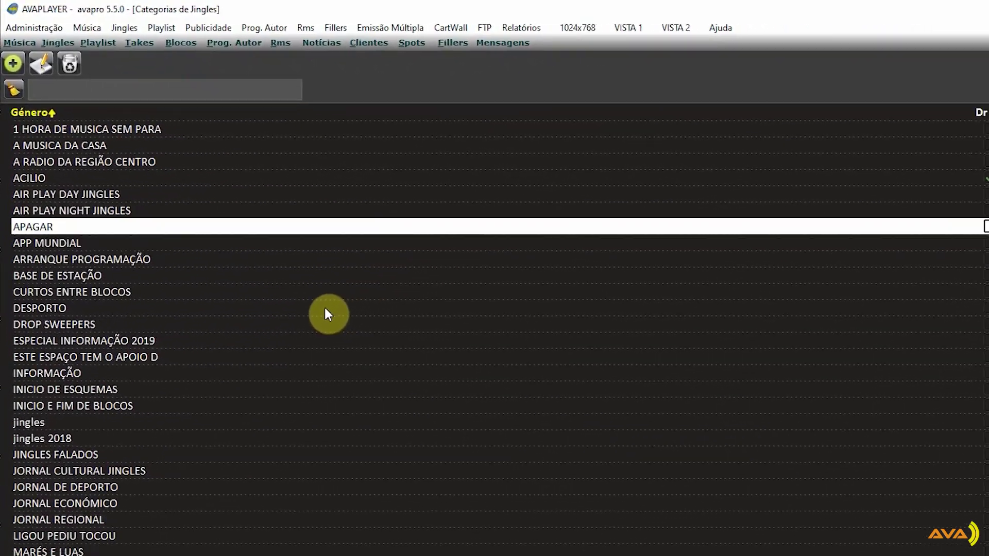
{"action": "key", "text": "Up"}
{"action": "key", "text": "Up"}
{"action": "key", "text": "Up"}
{"action": "key", "text": "Up"}
{"action": "key", "text": "Up"}
{"action": "key", "text": "Up"}
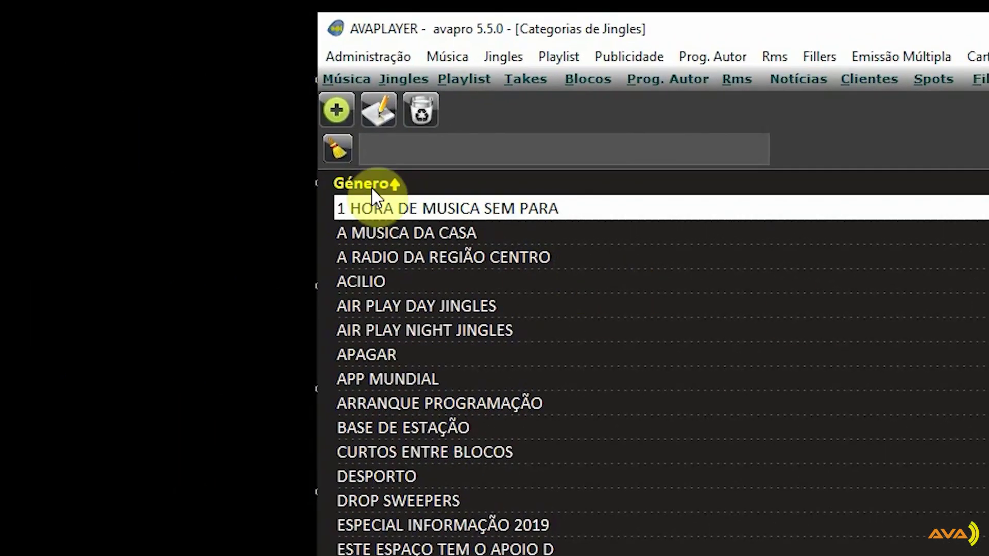
- Filter the genres by "drop", enable the Drop Sweeper option for DROP SWEEPERS and save it, clearing the filter
{"action": "left_click", "coordinate": [375, 140]}
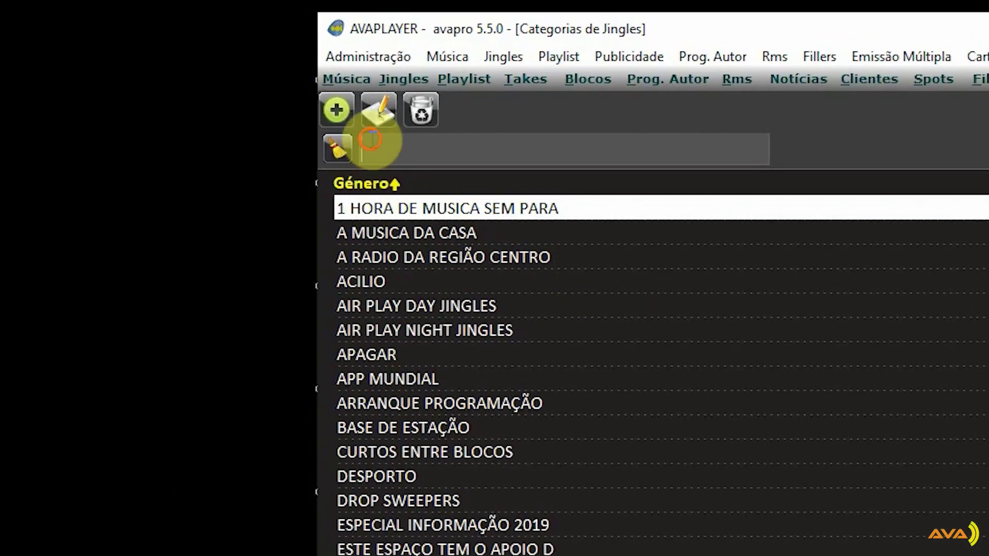
{"action": "type", "text": "drop"}
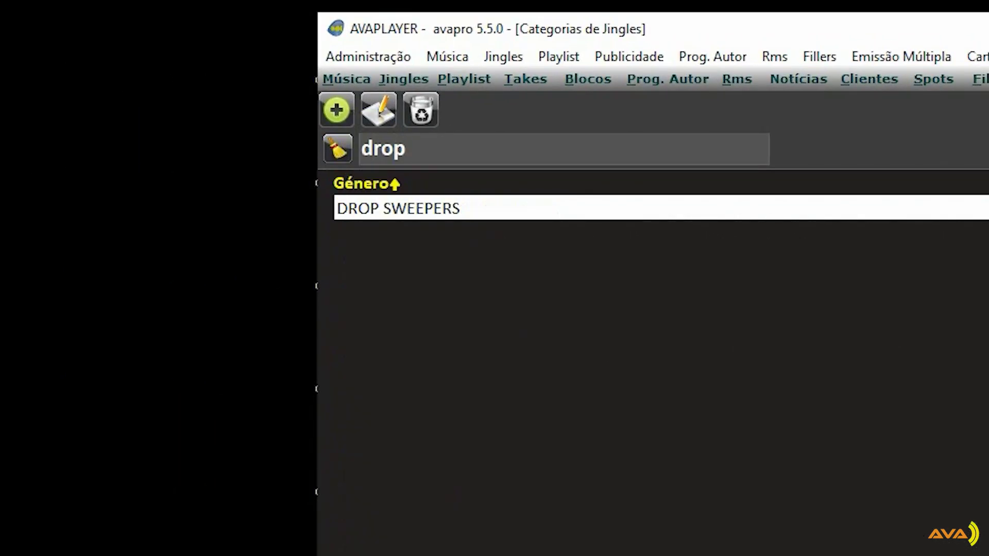
{"action": "left_click", "coordinate": [382, 113]}
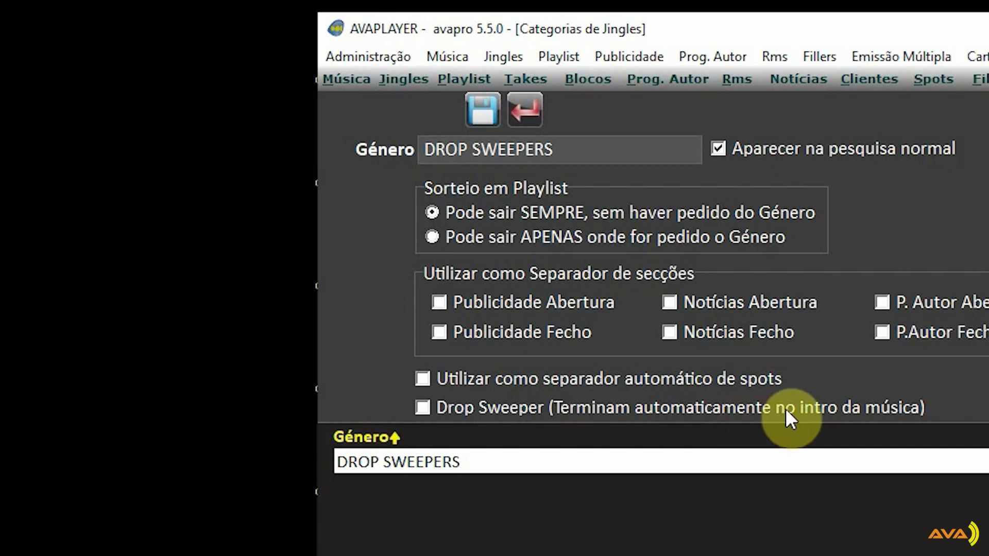
{"action": "left_click", "coordinate": [886, 413]}
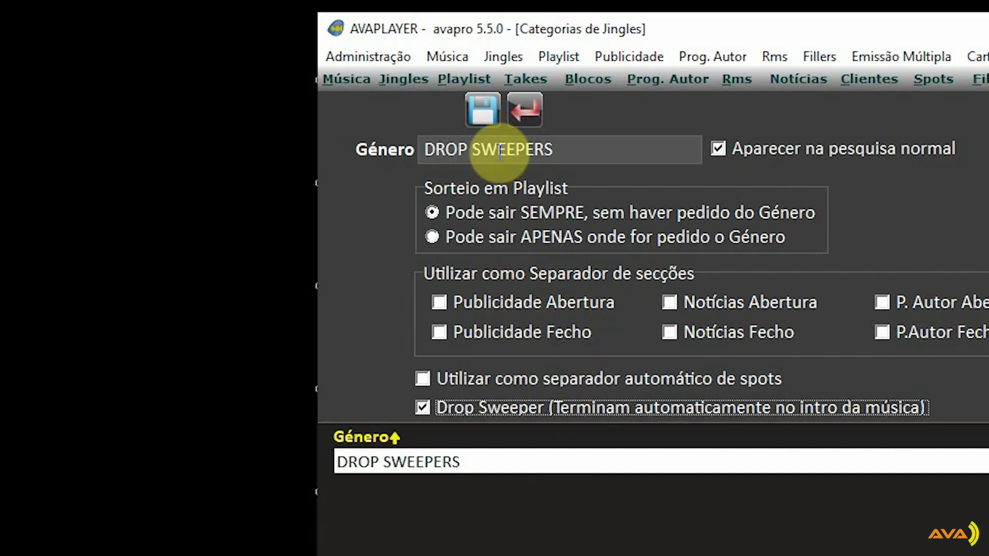
{"action": "left_click", "coordinate": [481, 112]}
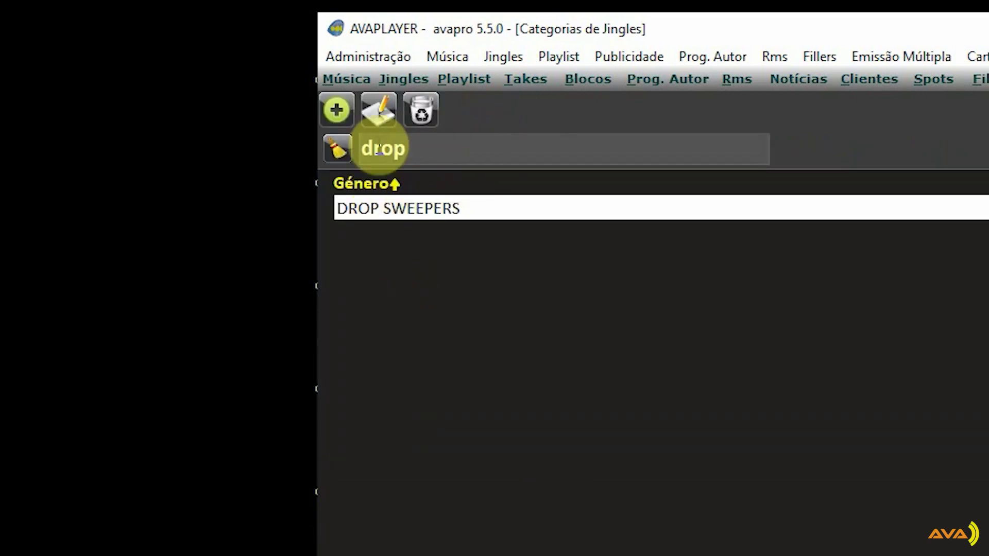
{"action": "left_click", "coordinate": [338, 153]}
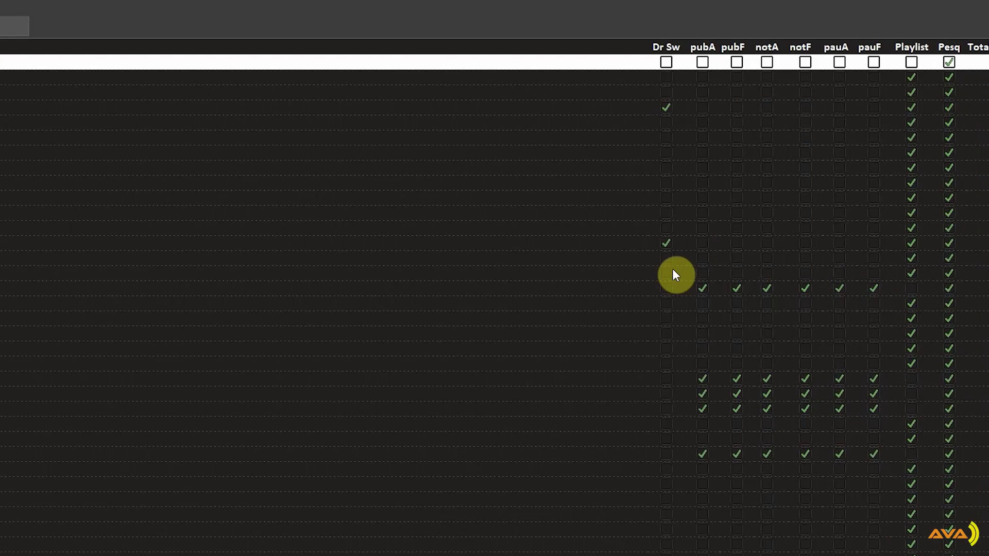
- Check the Dr Sw marks of the DROP SWEEPERS and ACILIO genres with the list sorted descending by that column, and leave the genre list
{"action": "left_click", "coordinate": [666, 107]}
{"action": "left_click", "coordinate": [666, 242]}
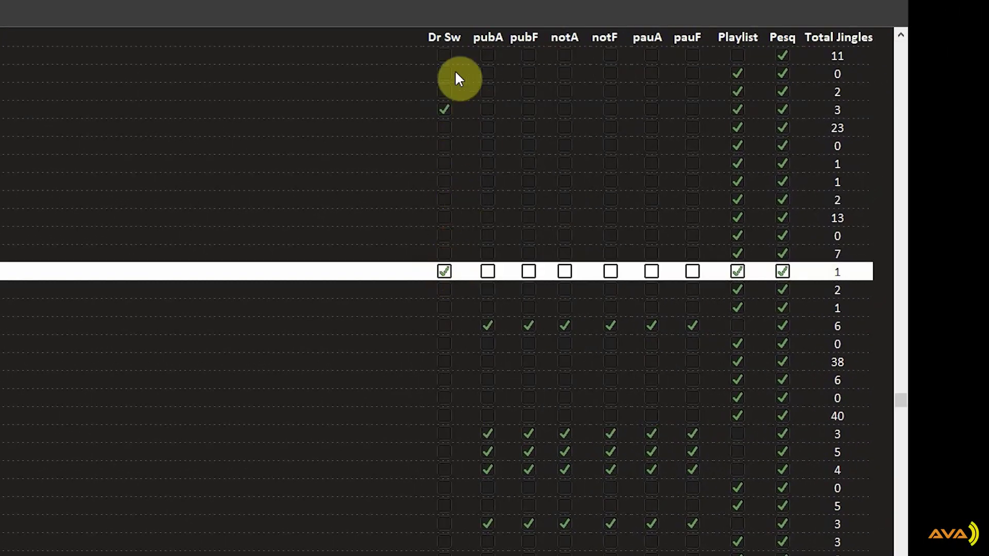
{"action": "left_click", "coordinate": [443, 36]}
{"action": "left_click", "coordinate": [442, 36]}
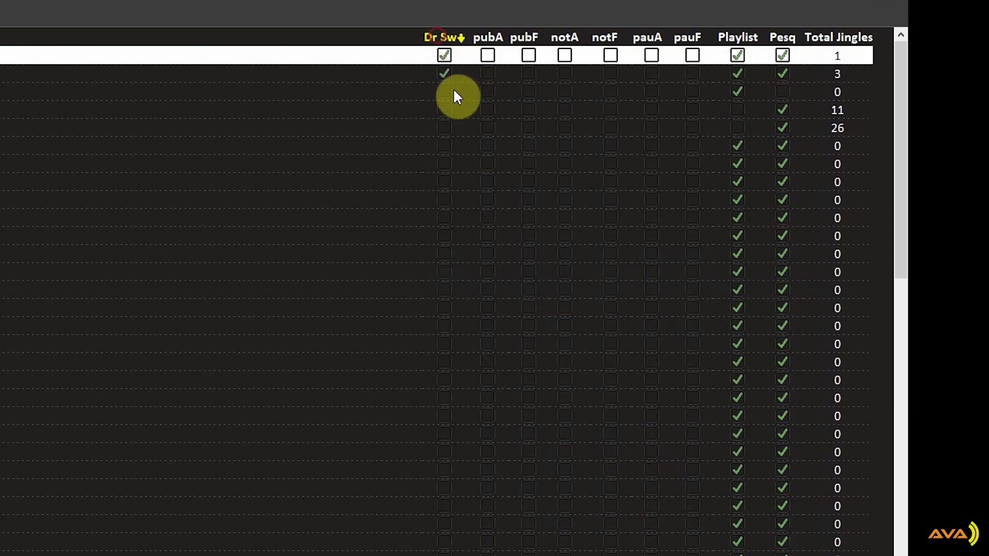
{"action": "scroll", "coordinate": [652, 199], "scroll_direction": "down", "scroll_amount": 4}
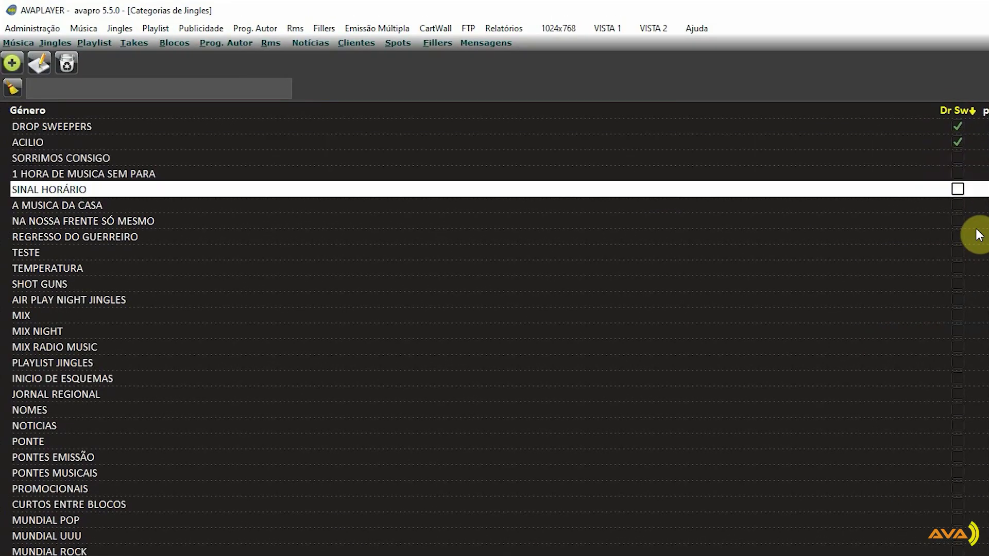
{"action": "scroll", "coordinate": [652, 199], "scroll_direction": "up", "scroll_amount": 4}
{"action": "left_click", "coordinate": [957, 141]}
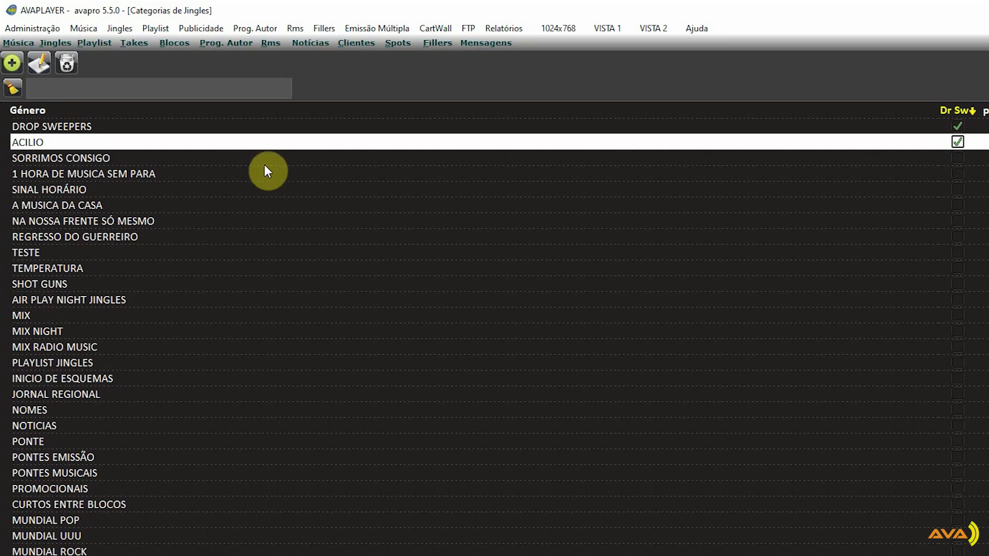
{"action": "left_click", "coordinate": [39, 126]}
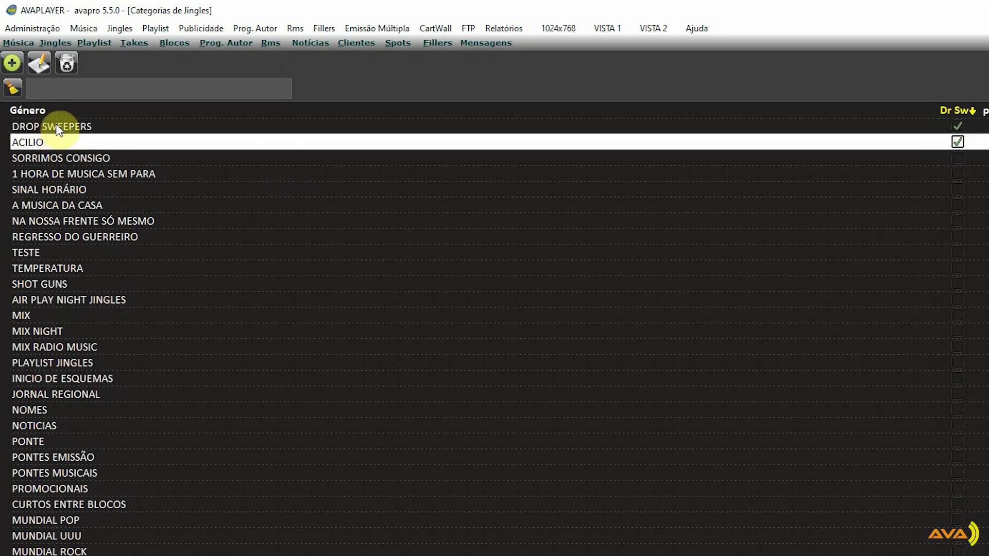
{"action": "left_click", "coordinate": [56, 126]}
{"action": "left_click", "coordinate": [47, 144]}
{"action": "key", "text": "Escape"}
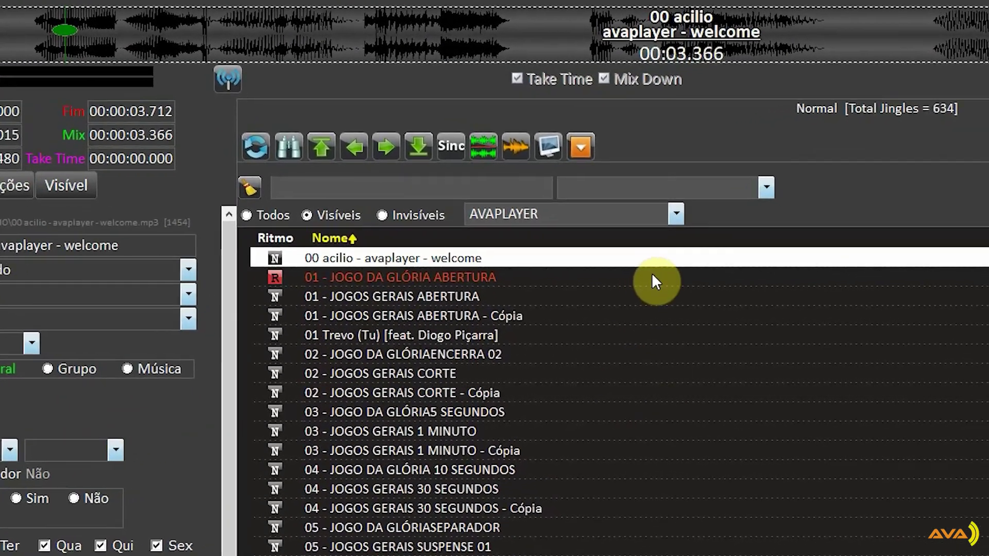
- Filter the jingles list to the ACILIO genre and select its second jingle
{"action": "left_click", "coordinate": [638, 223]}
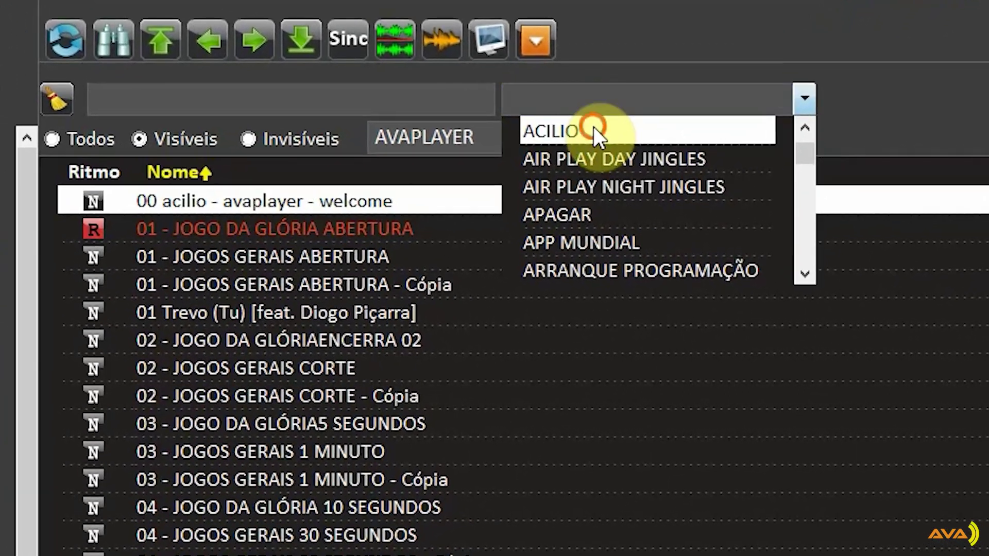
{"action": "left_click", "coordinate": [605, 166]}
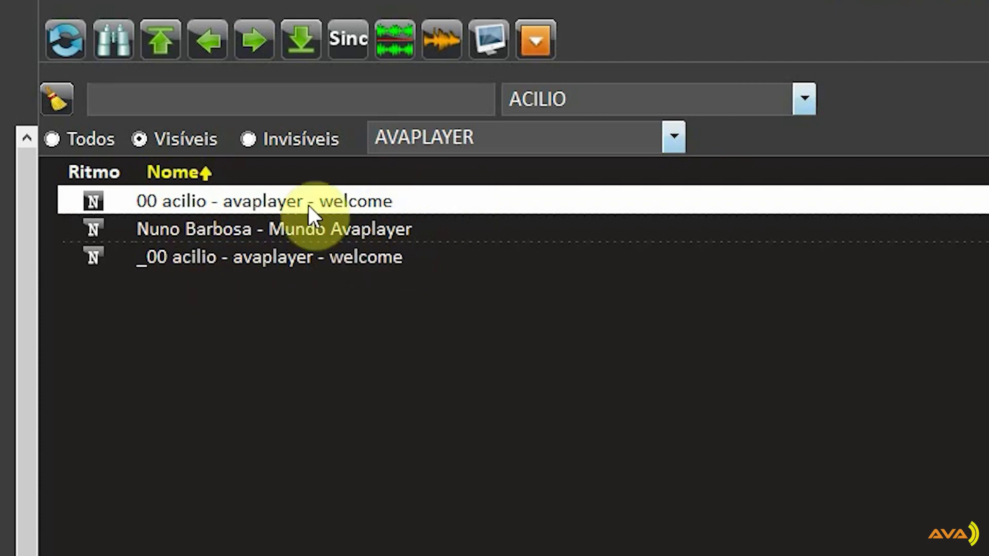
{"action": "key", "text": "Down"}
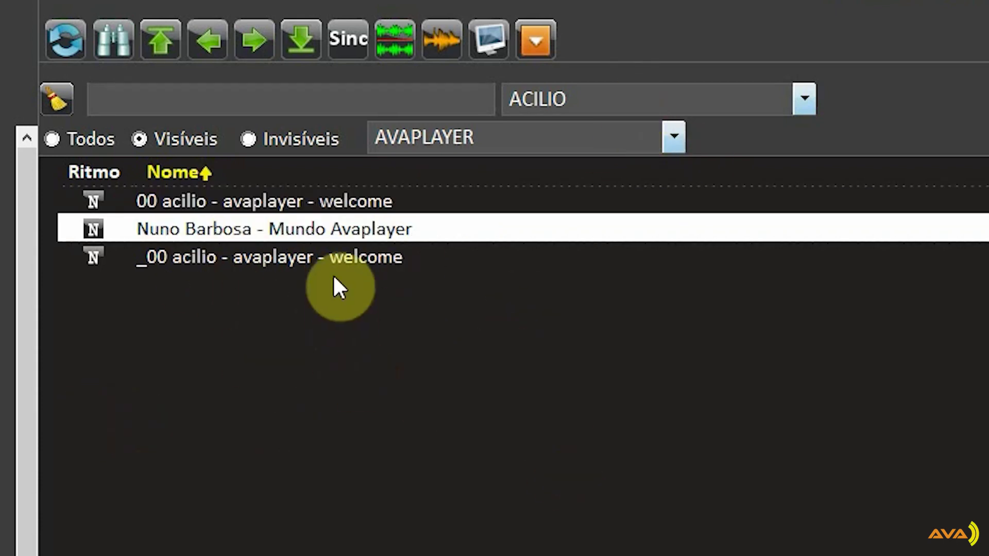
- Start a list modification of all the filtered ACILIO jingles and confirm the update prompt
{"action": "left_click", "coordinate": [312, 231]}
{"action": "right_click", "coordinate": [312, 232]}
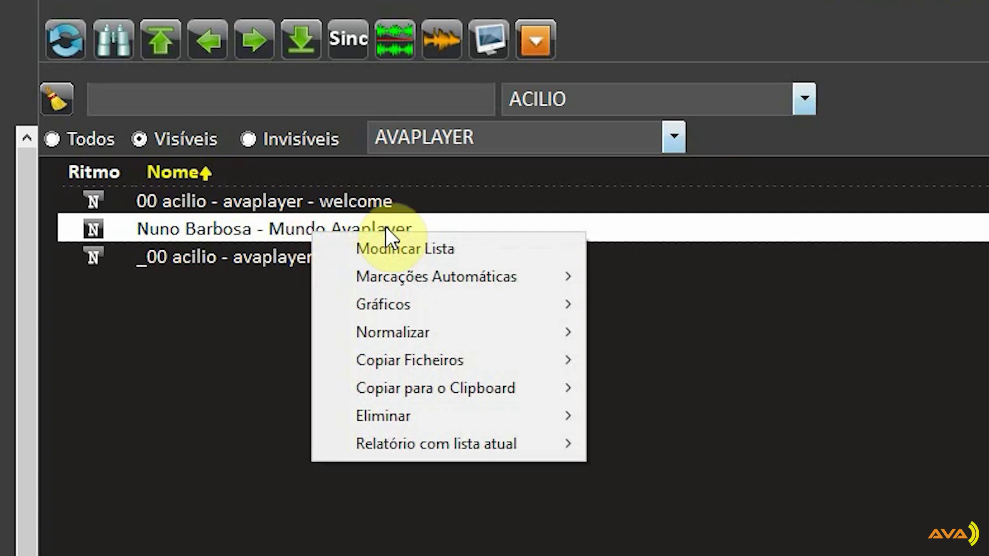
{"action": "left_click", "coordinate": [464, 246]}
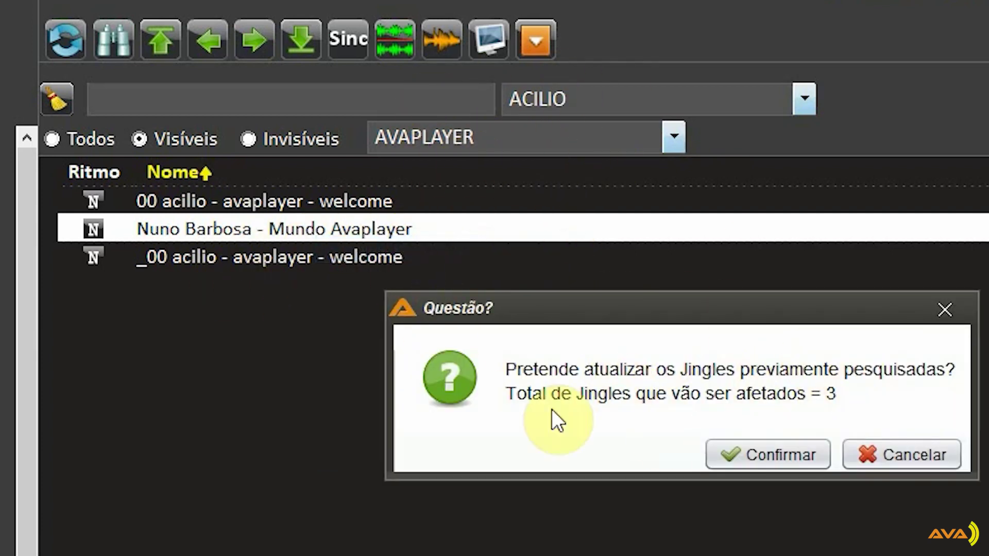
{"action": "left_click", "coordinate": [787, 460]}
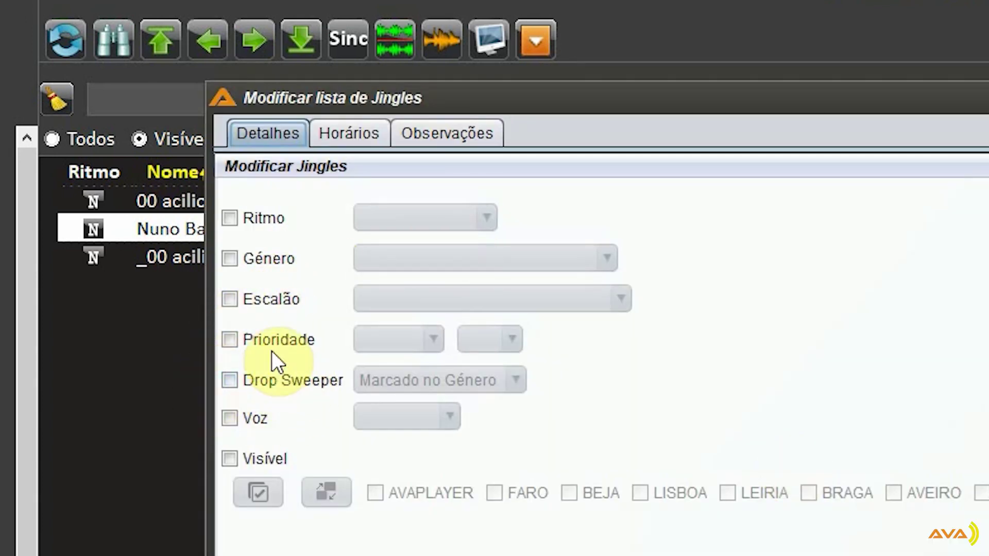
- Include Drop Sweeper in the jingle list modification, set it to Marcado no Género, and apply the update
{"action": "left_click", "coordinate": [244, 379]}
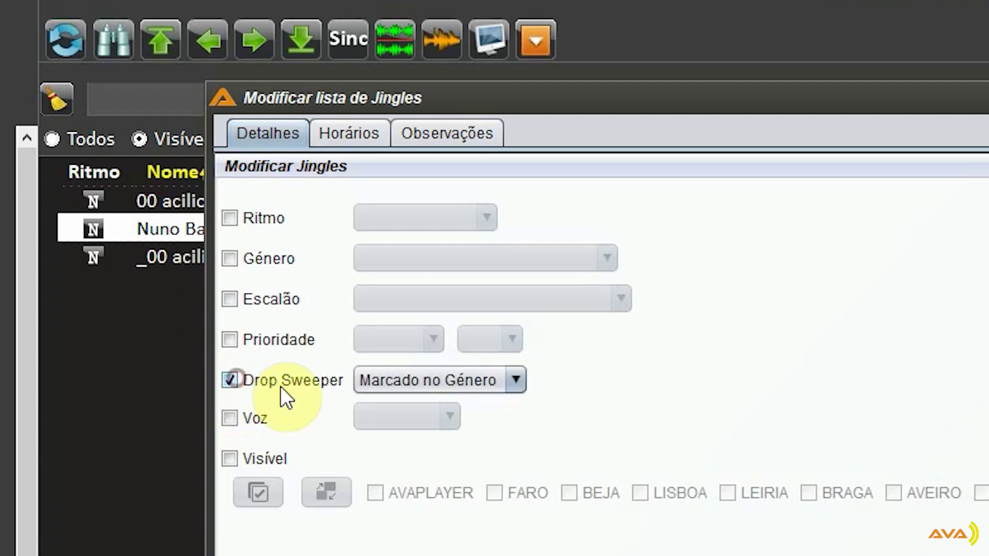
{"action": "left_click", "coordinate": [467, 384]}
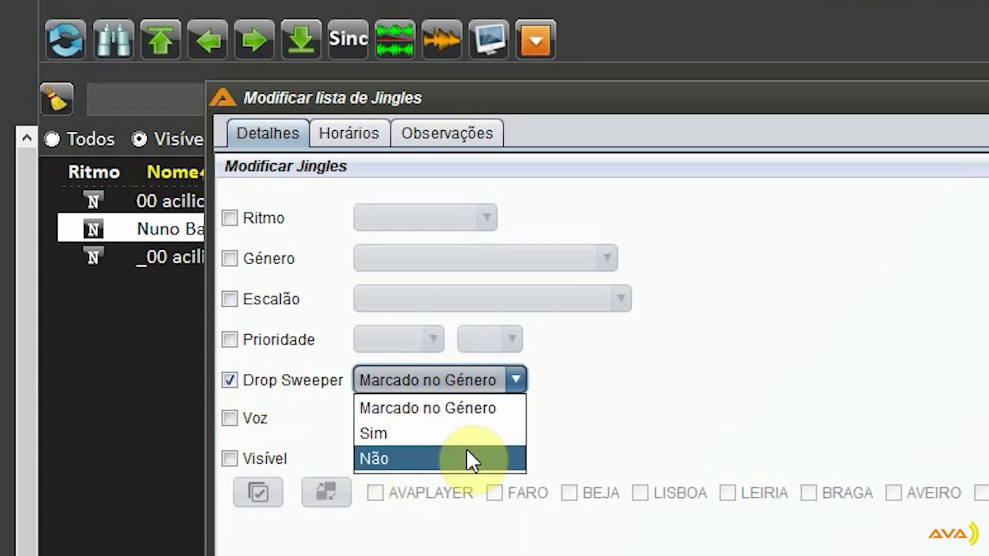
{"action": "left_click", "coordinate": [455, 413]}
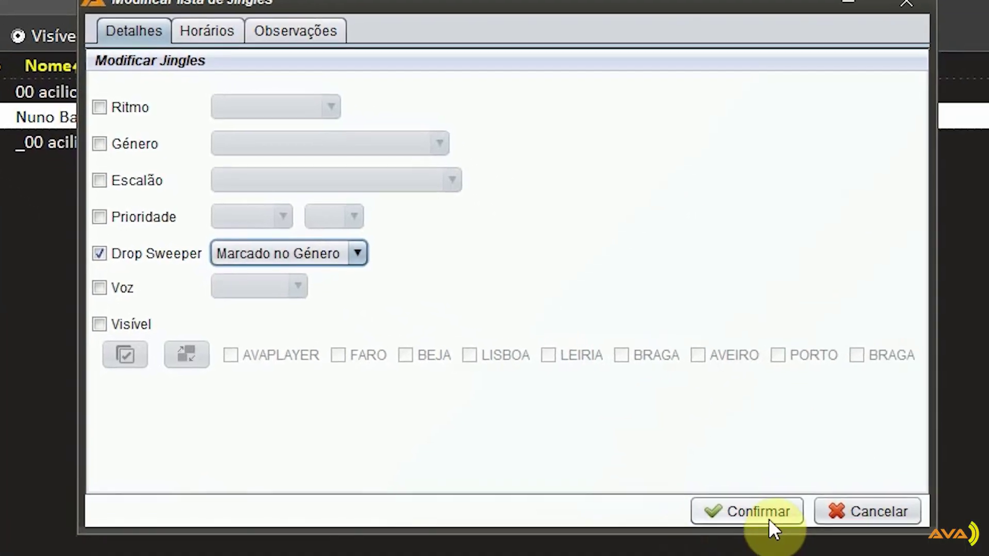
{"action": "left_click", "coordinate": [829, 551]}
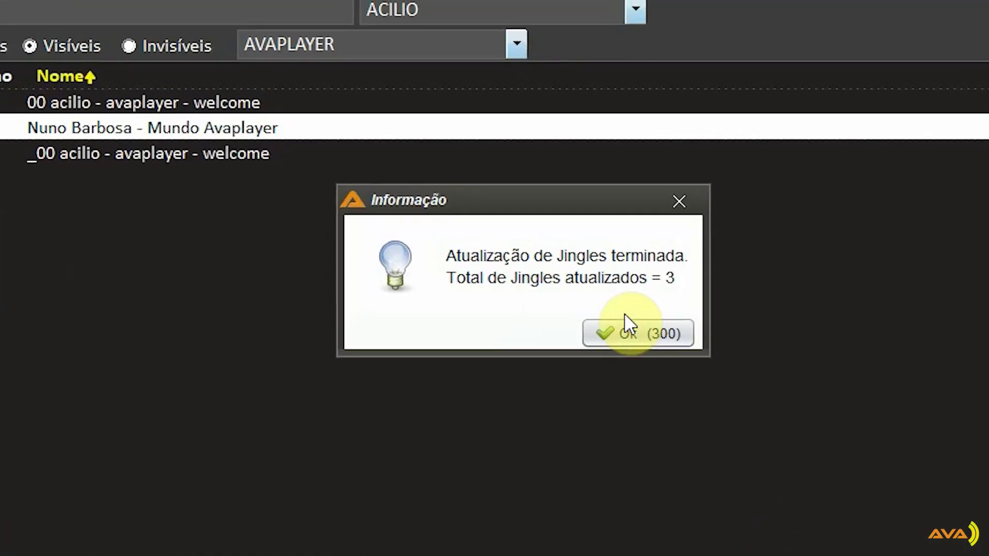
- Set Drop Sweeper to Não for the jingle _00 acilio - avaplayer - welcome and save the change
{"action": "left_click", "coordinate": [669, 344]}
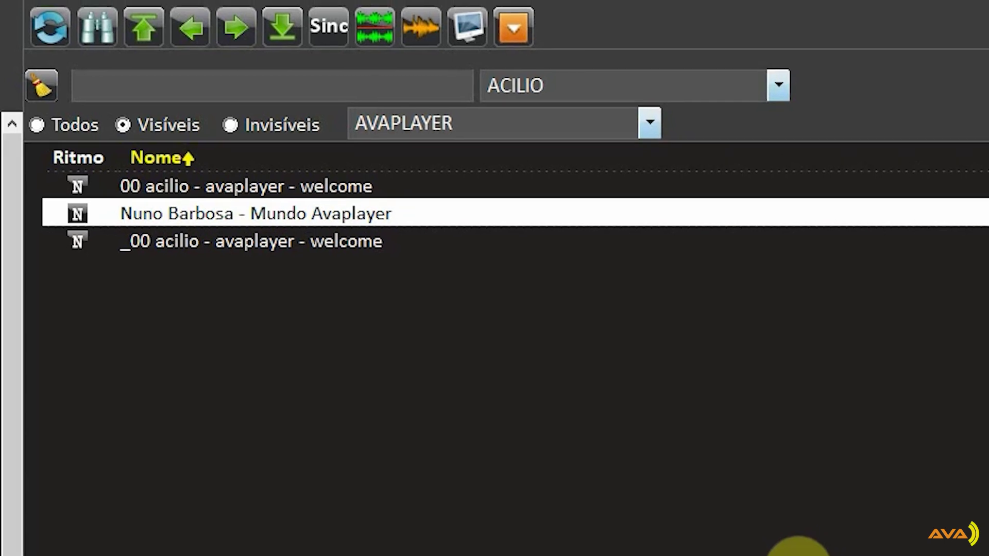
{"action": "key", "text": "Up"}
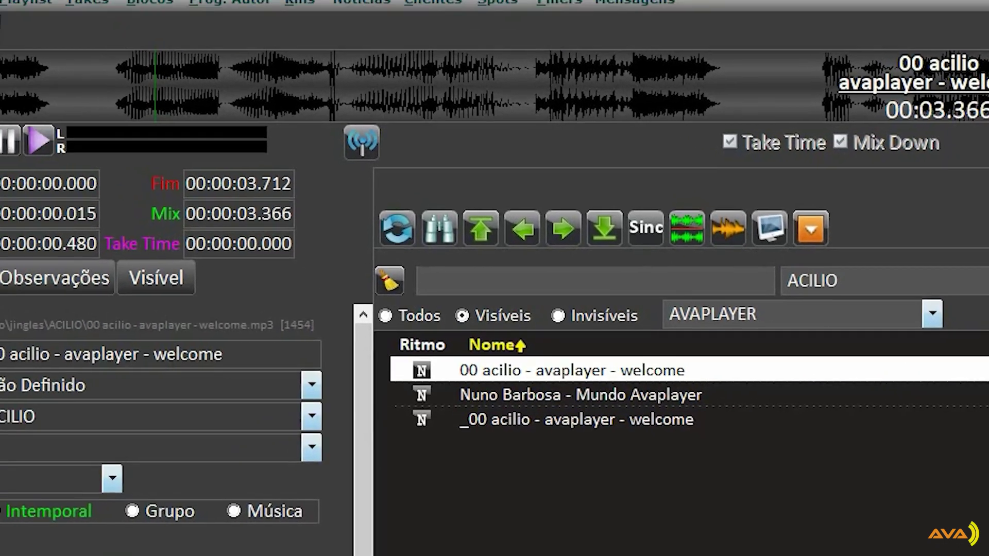
{"action": "left_click", "coordinate": [574, 419]}
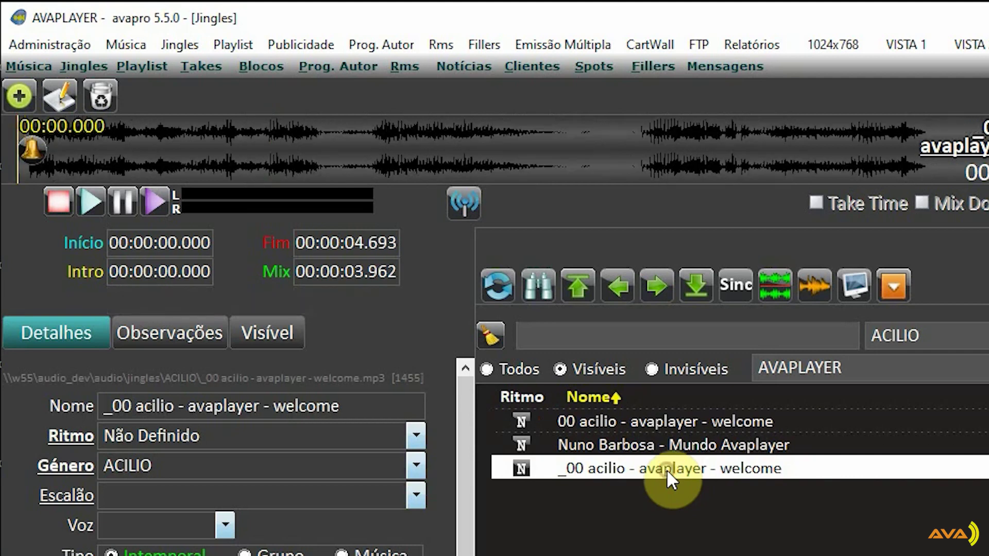
{"action": "left_click", "coordinate": [60, 98]}
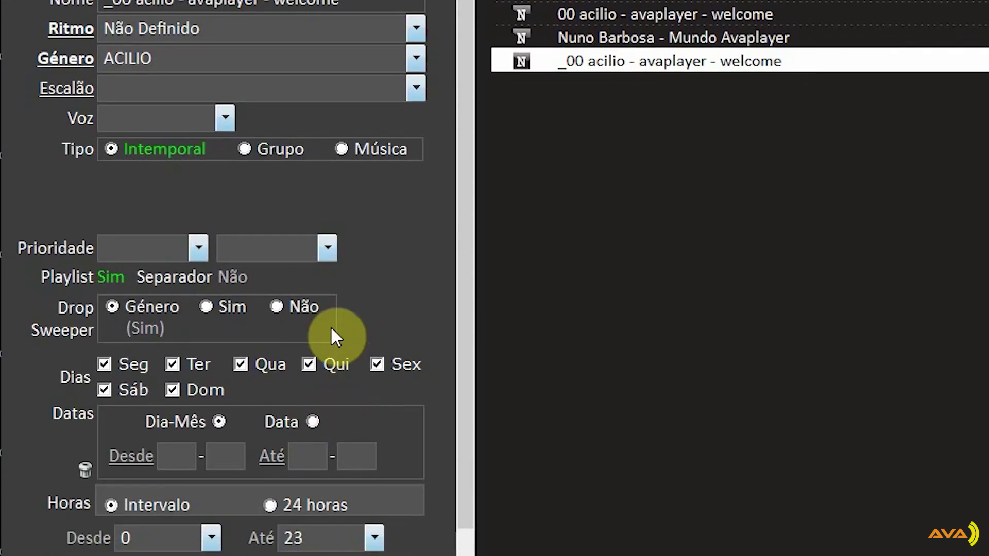
{"action": "left_click", "coordinate": [295, 287]}
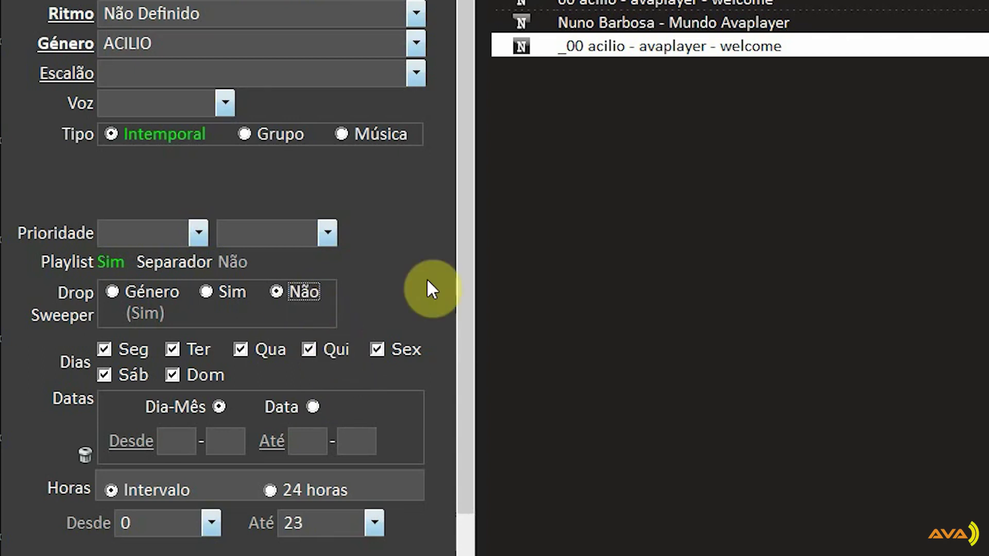
{"action": "left_click", "coordinate": [61, 0]}
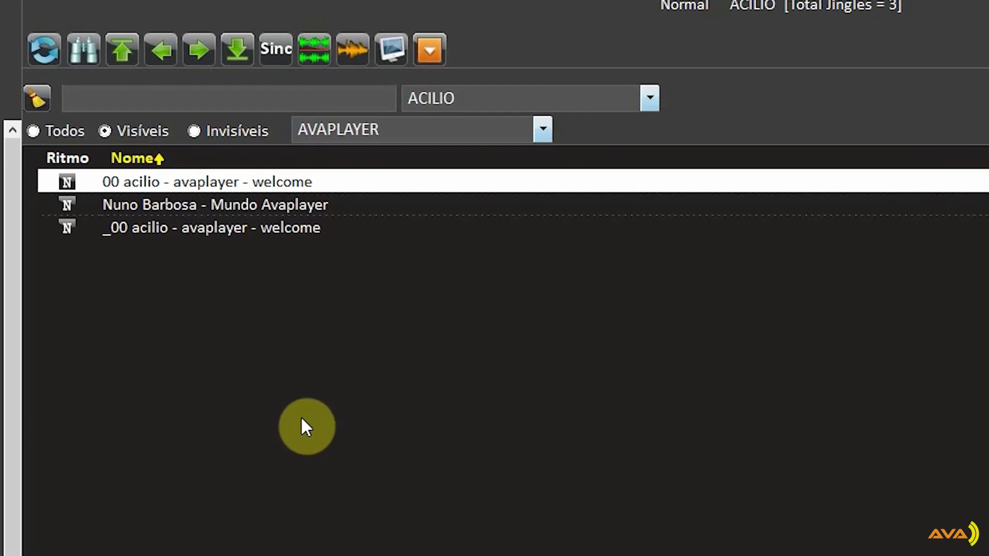
- Search the jingles with Drop Sweepers set to Sim and MixDown set to Ignorar, and look through the listed jingles
{"action": "left_click", "coordinate": [92, 61]}
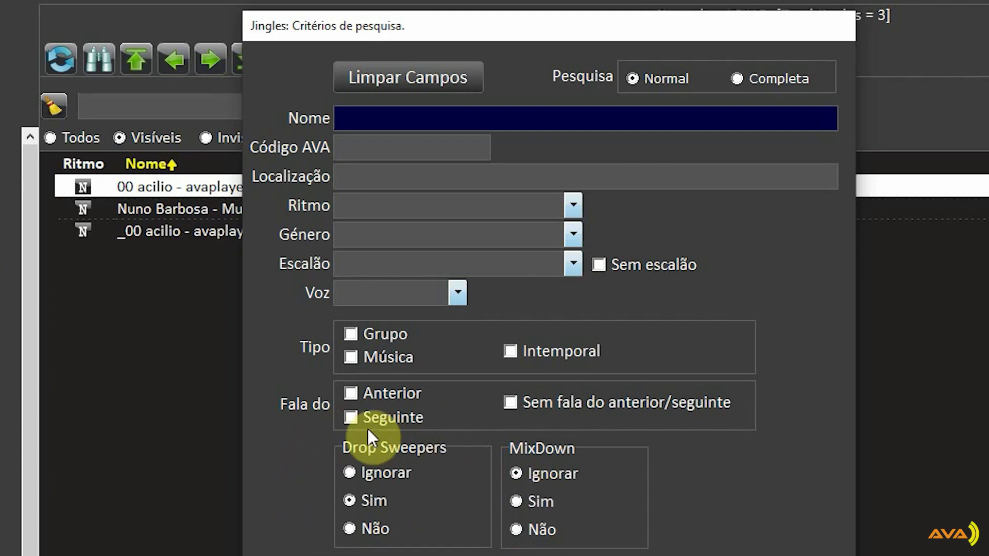
{"action": "left_click", "coordinate": [378, 473]}
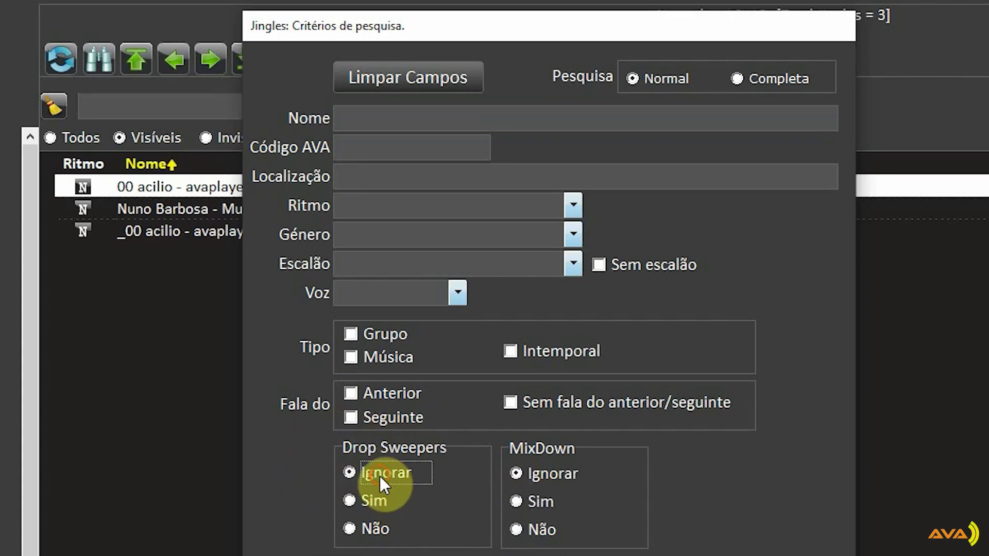
{"action": "left_click", "coordinate": [372, 500]}
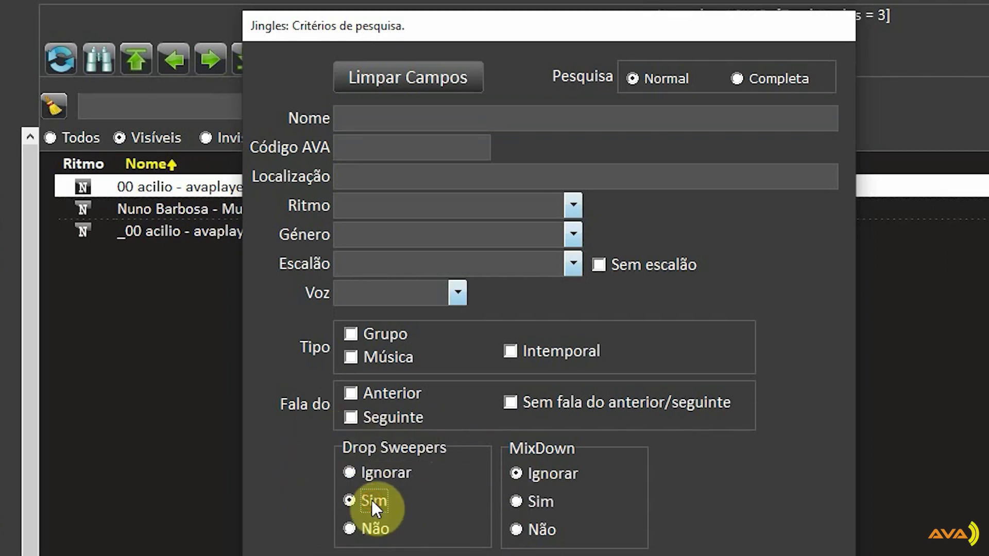
{"action": "left_click", "coordinate": [372, 526]}
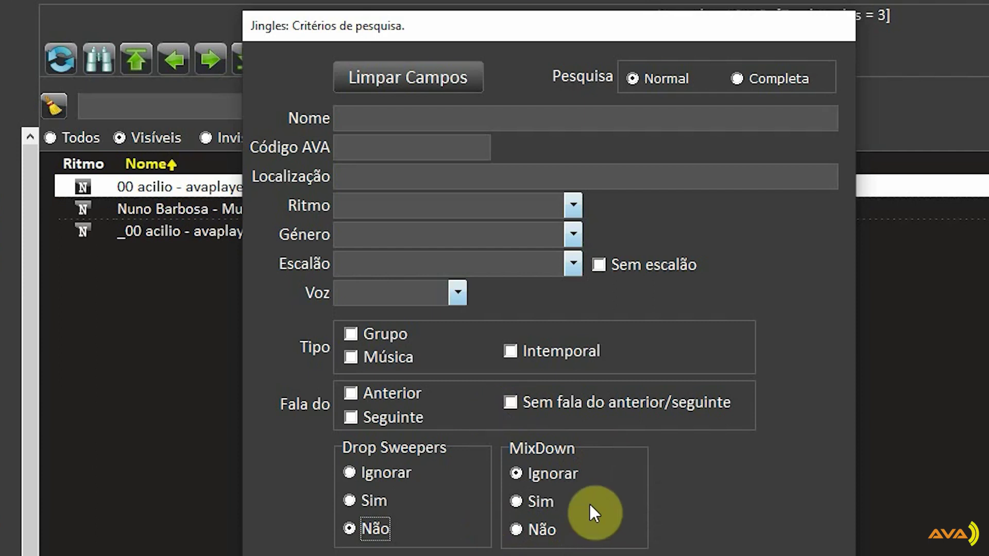
{"action": "left_click", "coordinate": [536, 472]}
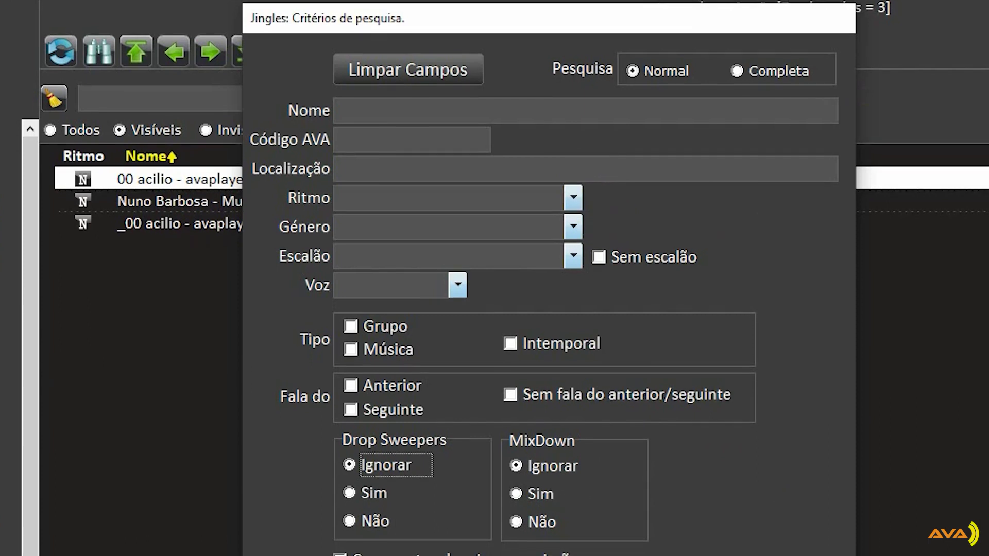
{"action": "left_click", "coordinate": [368, 485]}
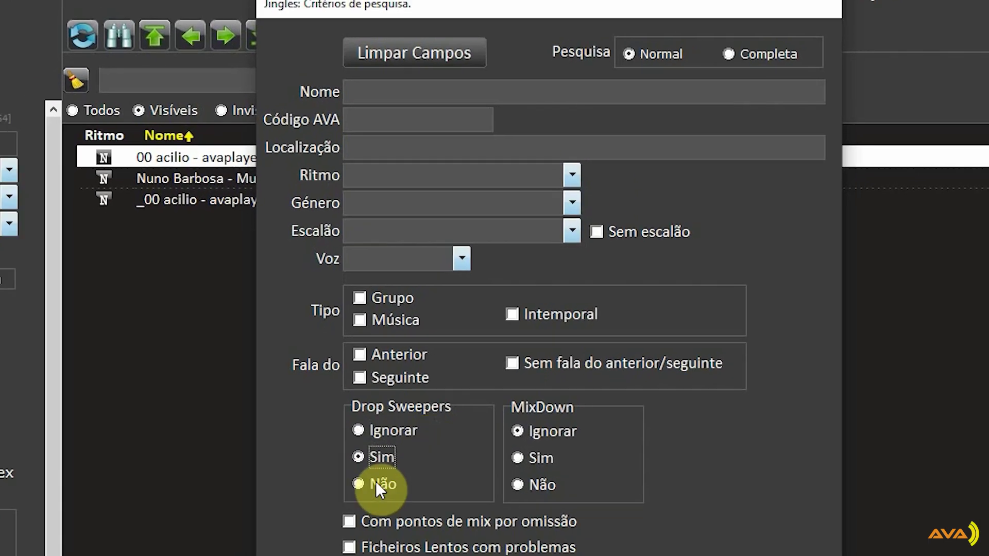
{"action": "left_click", "coordinate": [670, 550]}
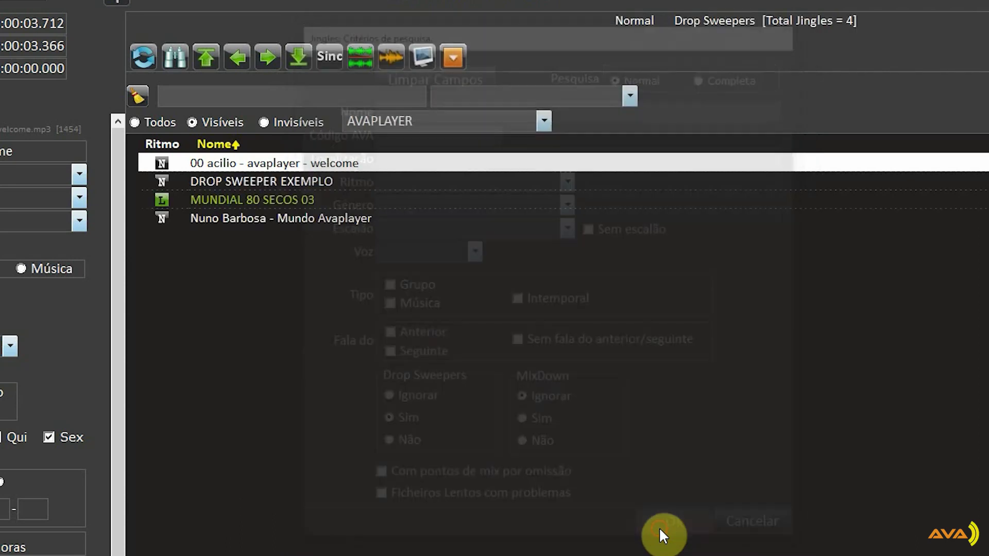
{"action": "left_click", "coordinate": [240, 182]}
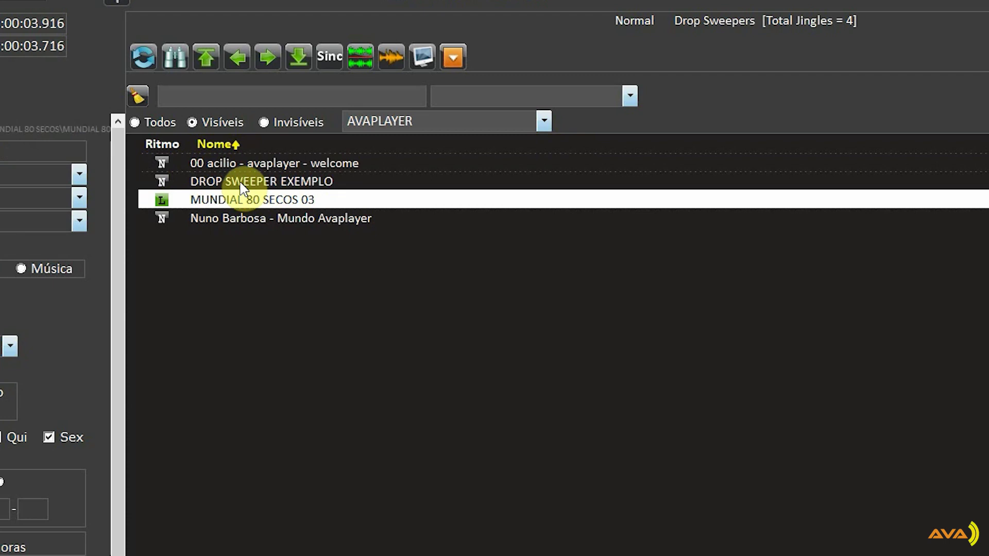
- Search the jingles again with Drop Sweepers set to Não
{"action": "left_click", "coordinate": [179, 60]}
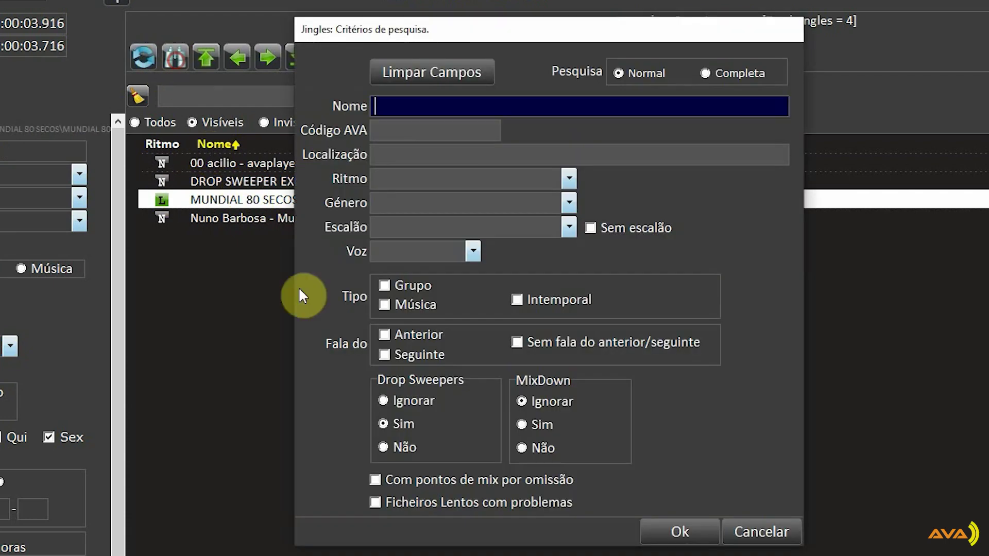
{"action": "left_click", "coordinate": [402, 446]}
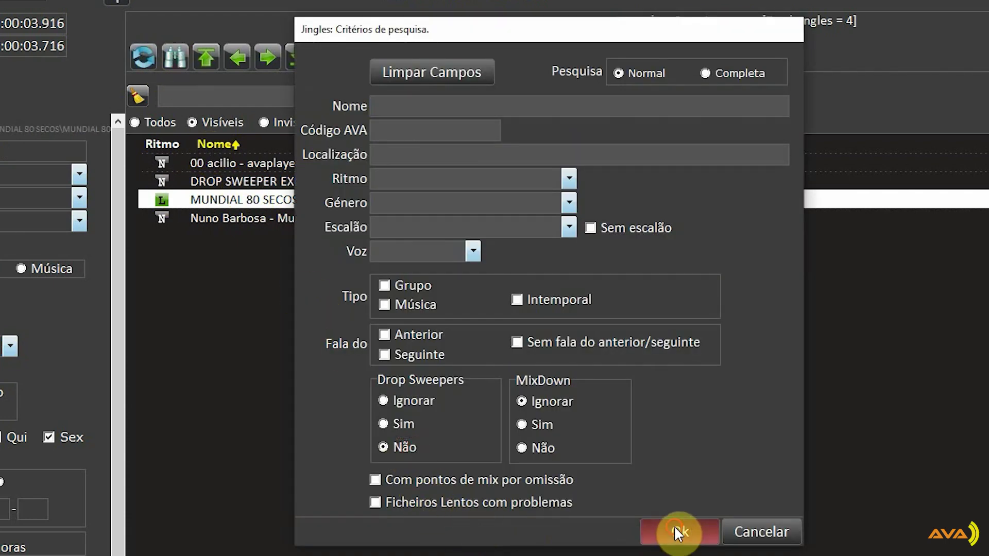
{"action": "left_click", "coordinate": [676, 528]}
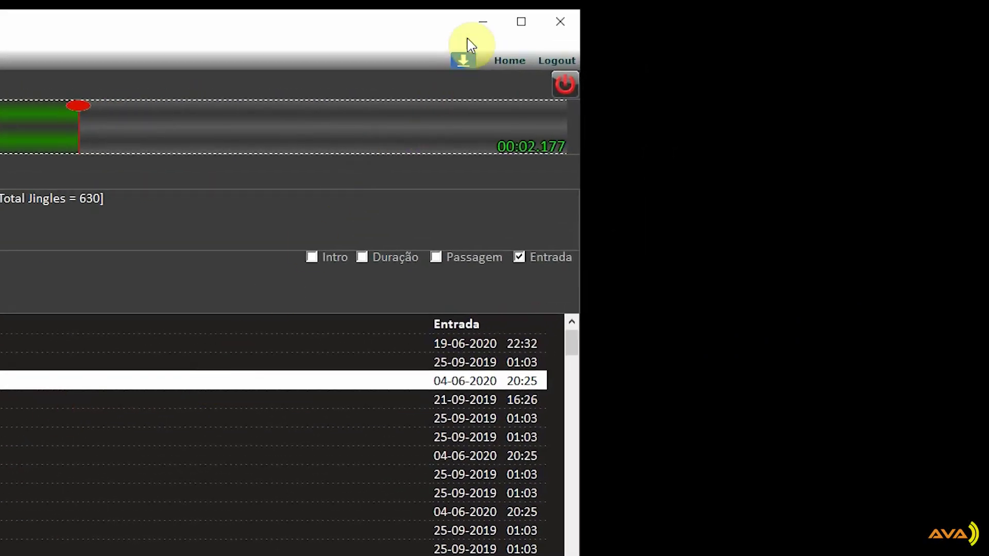
- Switch to the avaemi broadcast module and play DELFINS - O VENTO MUDOU 1984 with Lançar na Emissão turned off, skipping ahead toward its end
{"action": "left_click", "coordinate": [482, 21]}
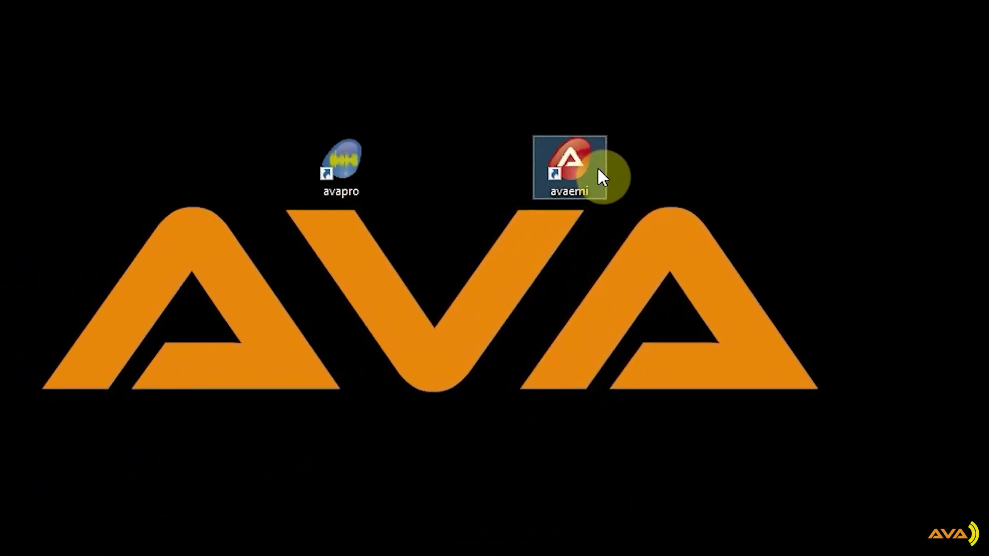
{"action": "double_click", "coordinate": [313, 255]}
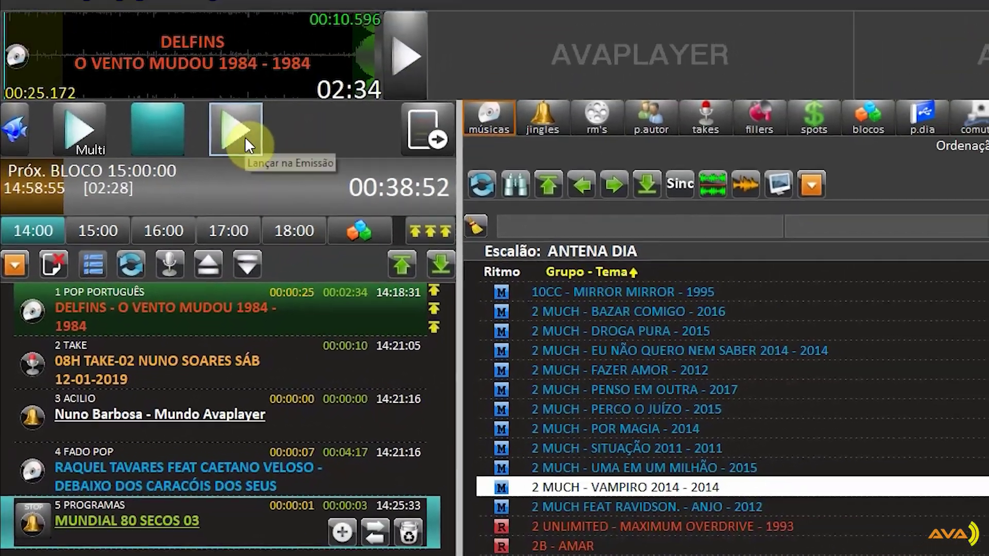
{"action": "left_click", "coordinate": [278, 41]}
{"action": "left_click", "coordinate": [209, 219]}
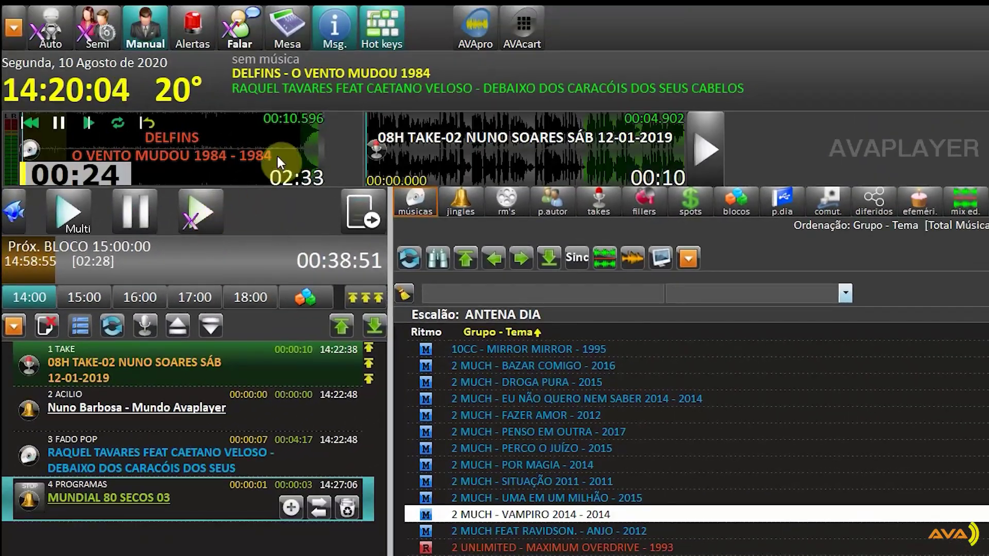
{"action": "left_click", "coordinate": [85, 123]}
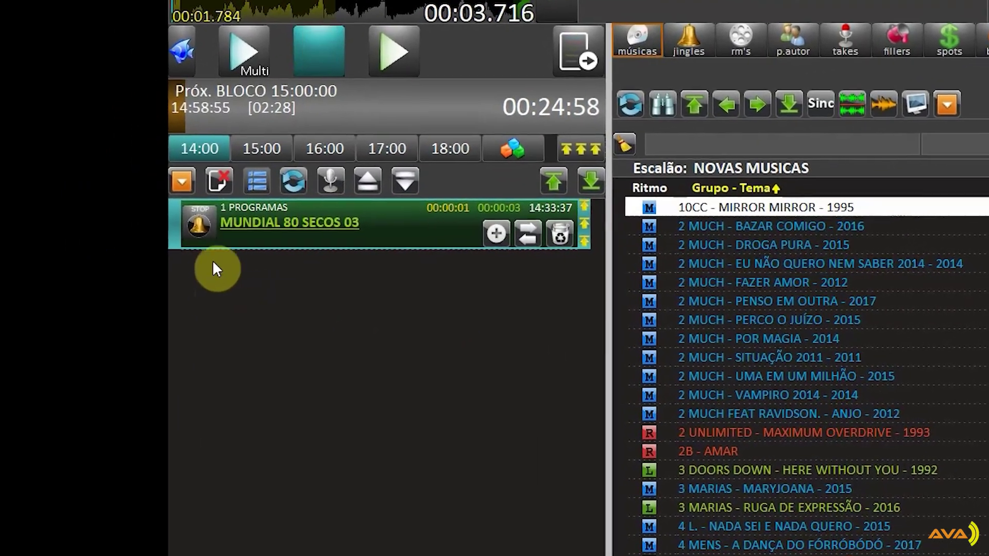
- Reload the alignment with the entire production playlist and remove the opening entries up to and including MUNDIAL 80 SECOS 01
{"action": "left_click", "coordinate": [162, 186]}
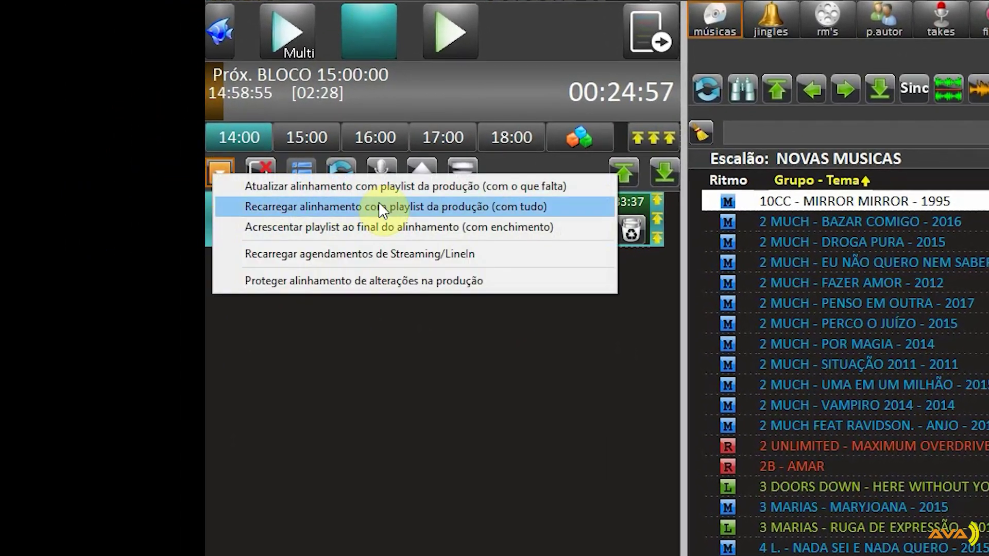
{"action": "left_click", "coordinate": [439, 212]}
{"action": "left_click", "coordinate": [635, 230]}
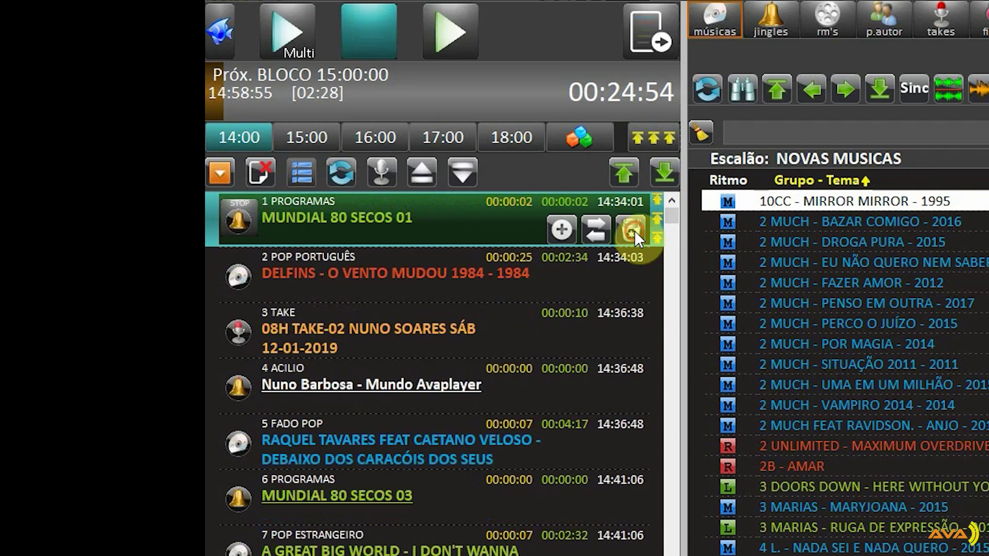
{"action": "left_click", "coordinate": [635, 230]}
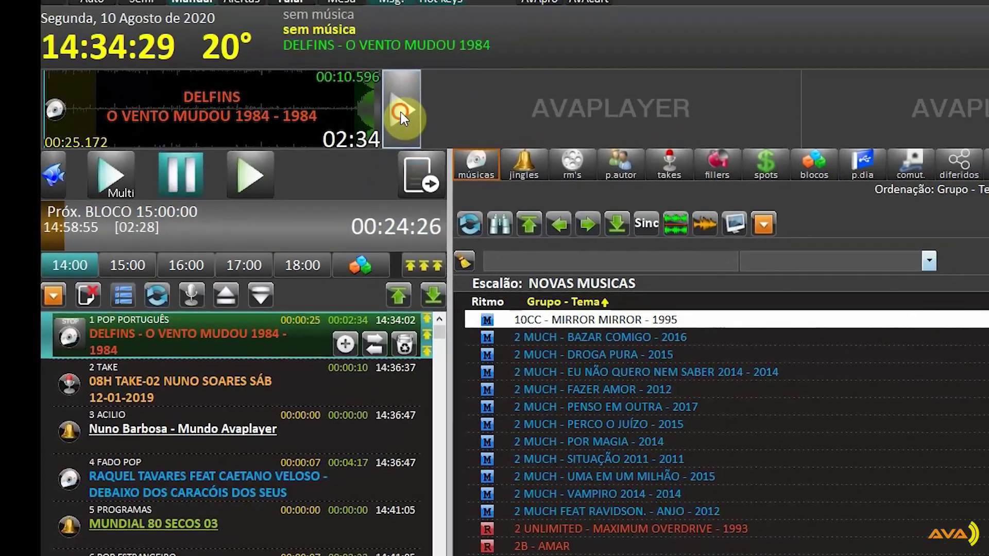
- Play DELFINS - O VENTO MUDOU 1984 from close to its end and put the broadcast into SOS
{"action": "left_click", "coordinate": [462, 70]}
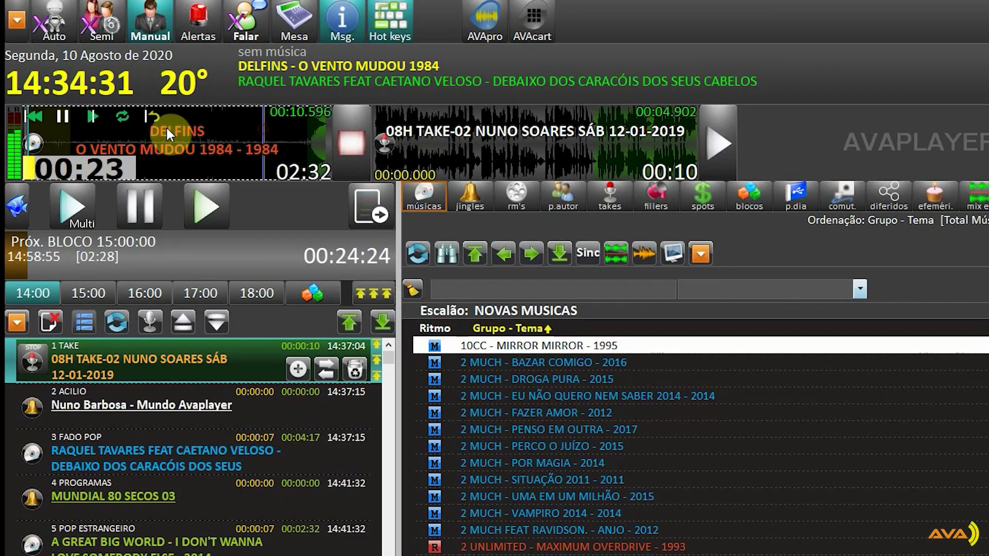
{"action": "left_click", "coordinate": [95, 117]}
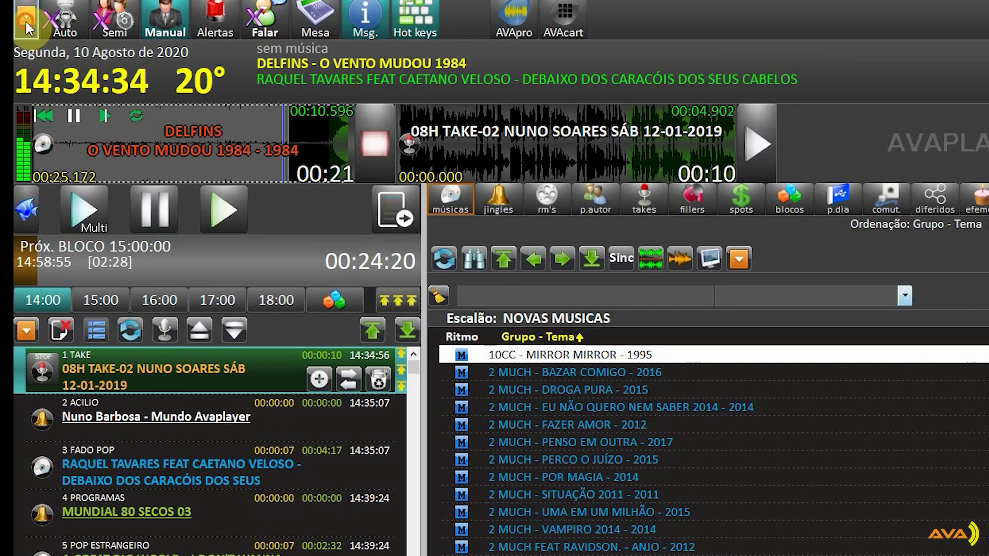
{"action": "left_click", "coordinate": [17, 20]}
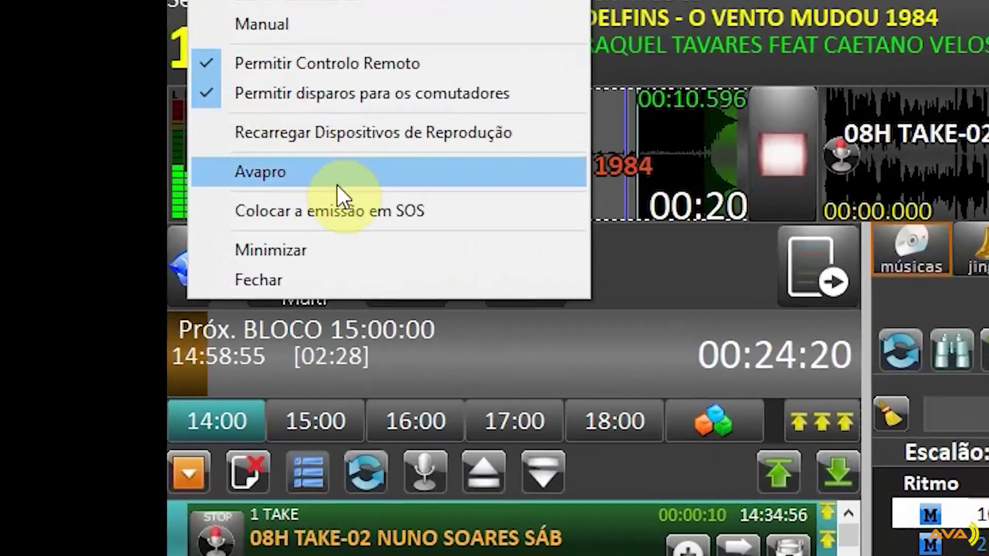
{"action": "left_click", "coordinate": [256, 194]}
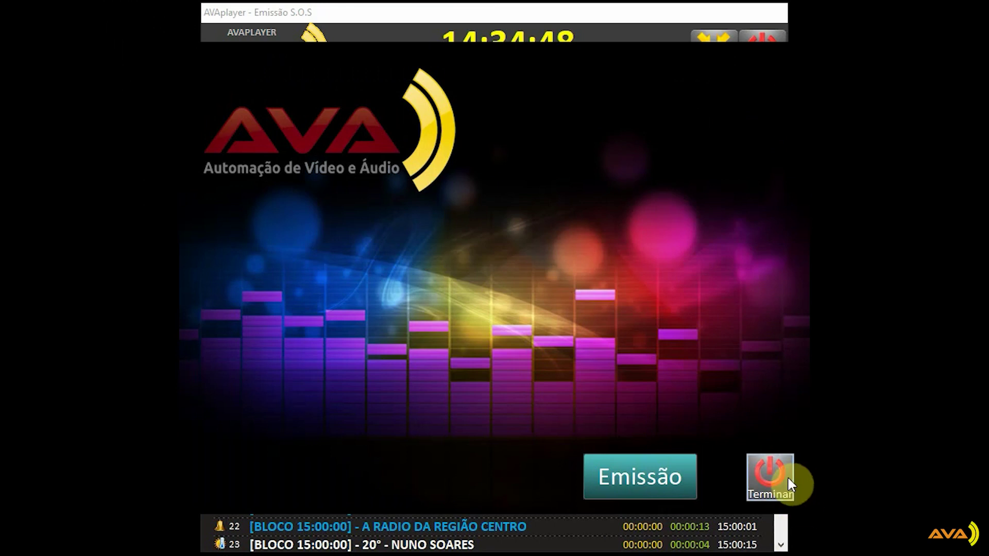
- Terminate the broadcast module and close the Emissão S.O.S player, confirming both prompts
{"action": "left_click", "coordinate": [787, 476]}
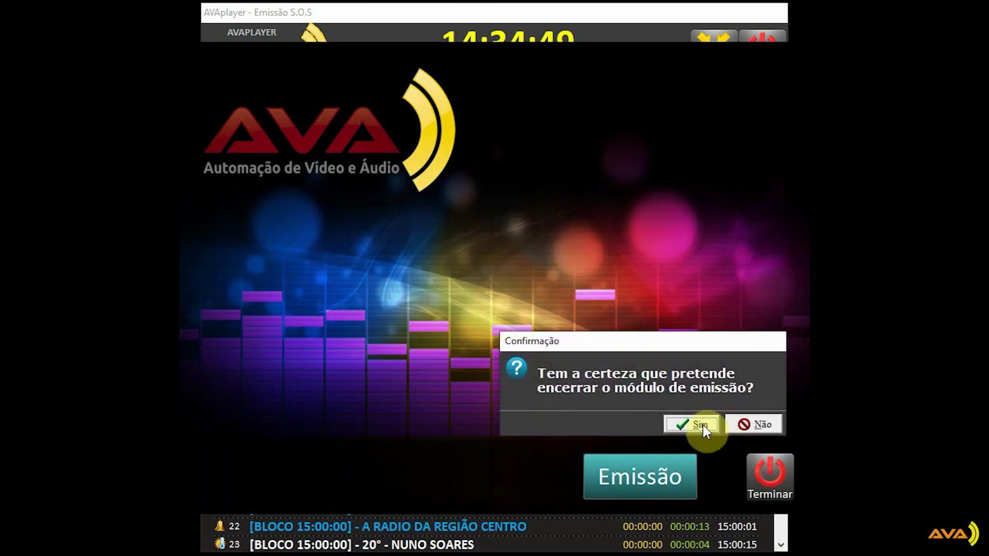
{"action": "left_click", "coordinate": [701, 424]}
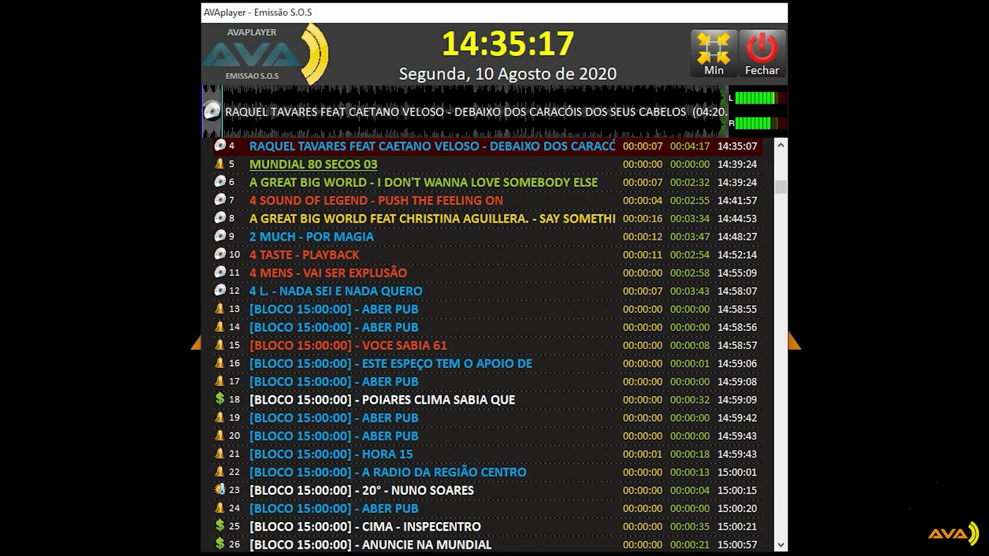
{"action": "left_click", "coordinate": [761, 54]}
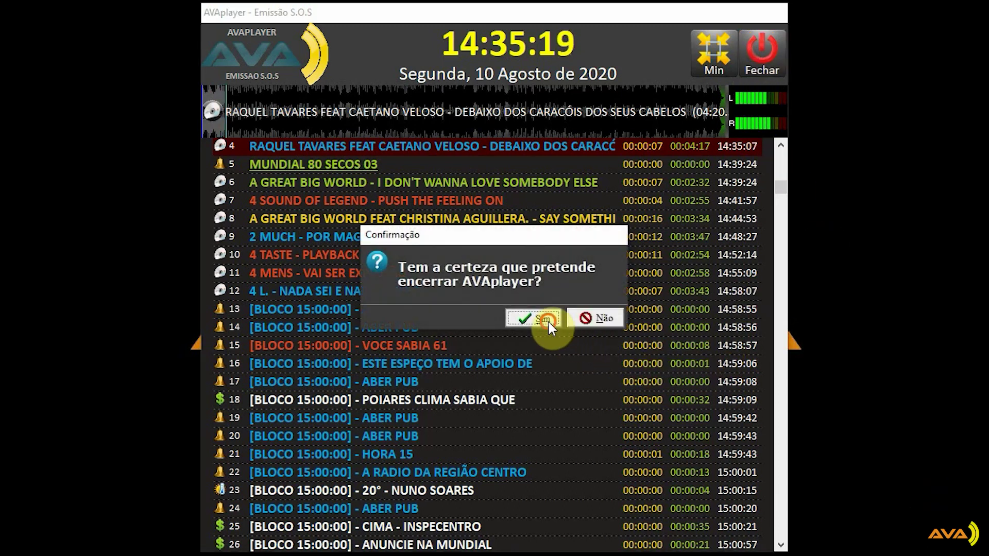
{"action": "left_click", "coordinate": [549, 322]}
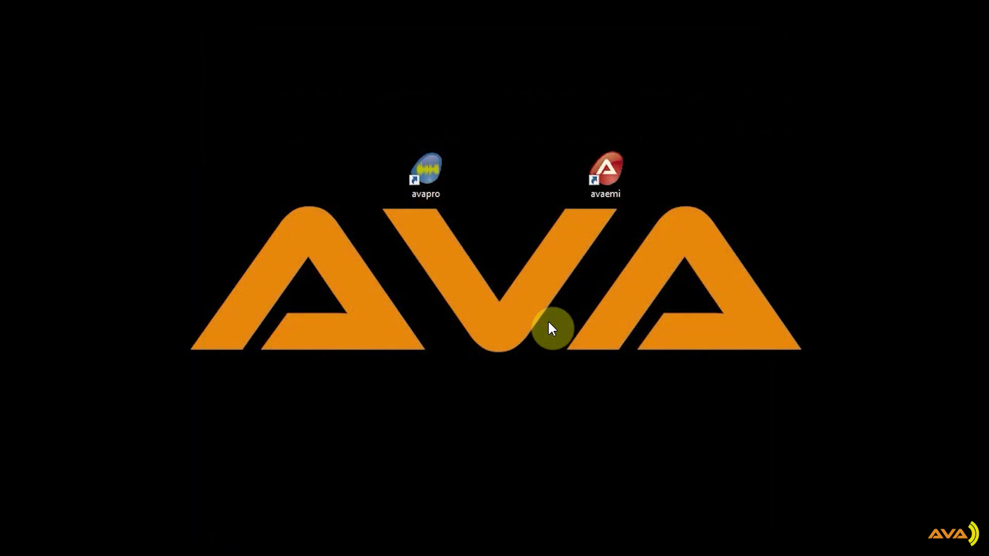